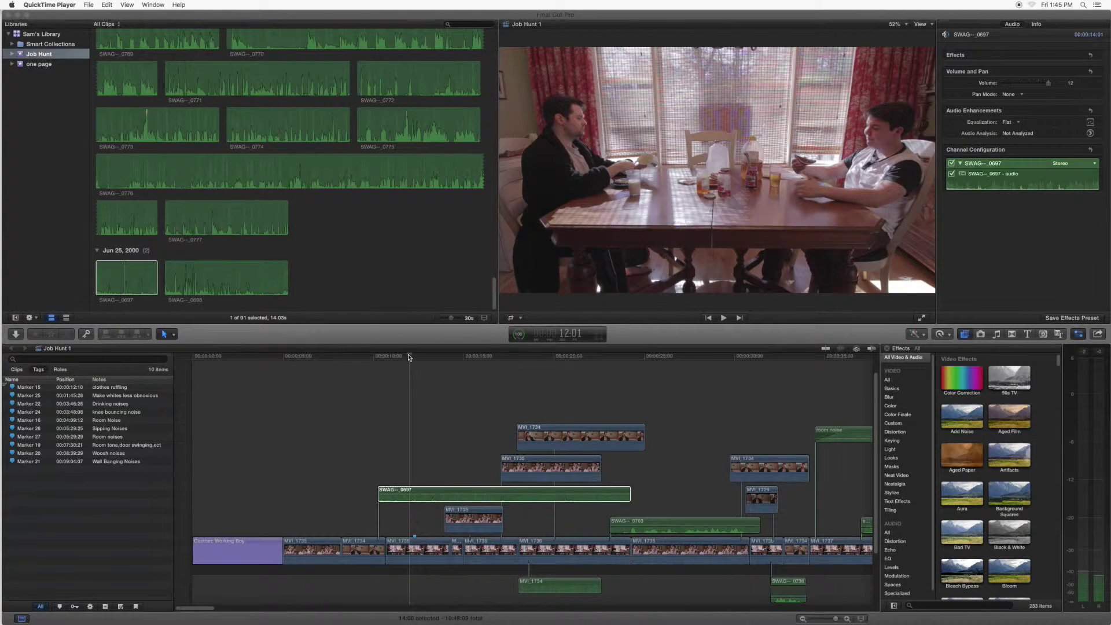
Delete the long green SWAG-0697 audio clip from the Job Hunt 1 timeline.
{"action": "left_click", "coordinate": [409, 357]}
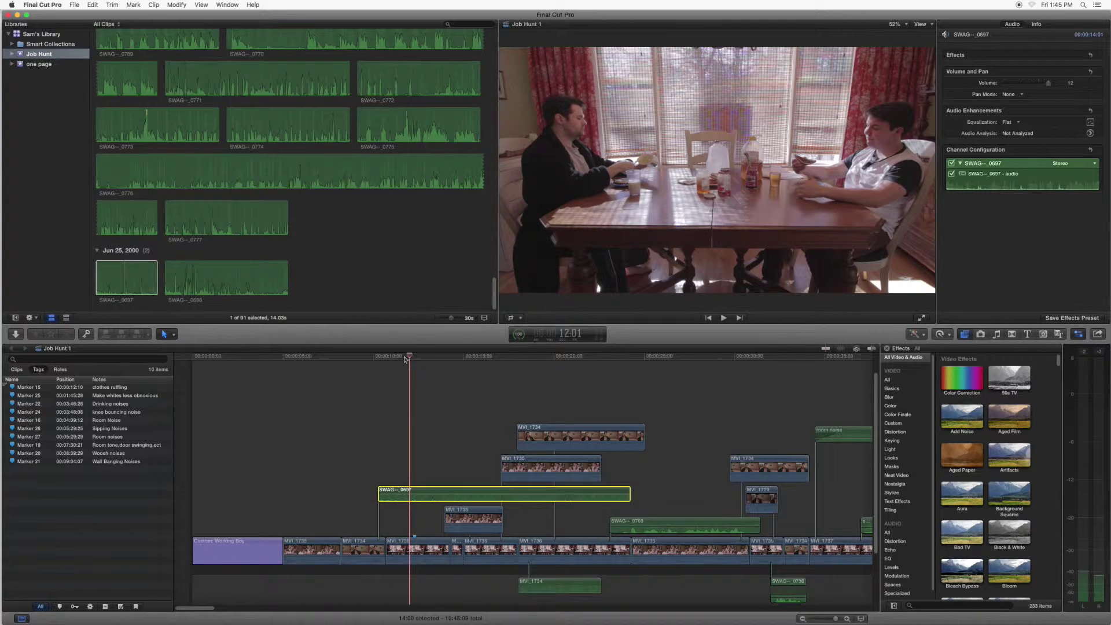
{"action": "left_click", "coordinate": [369, 357]}
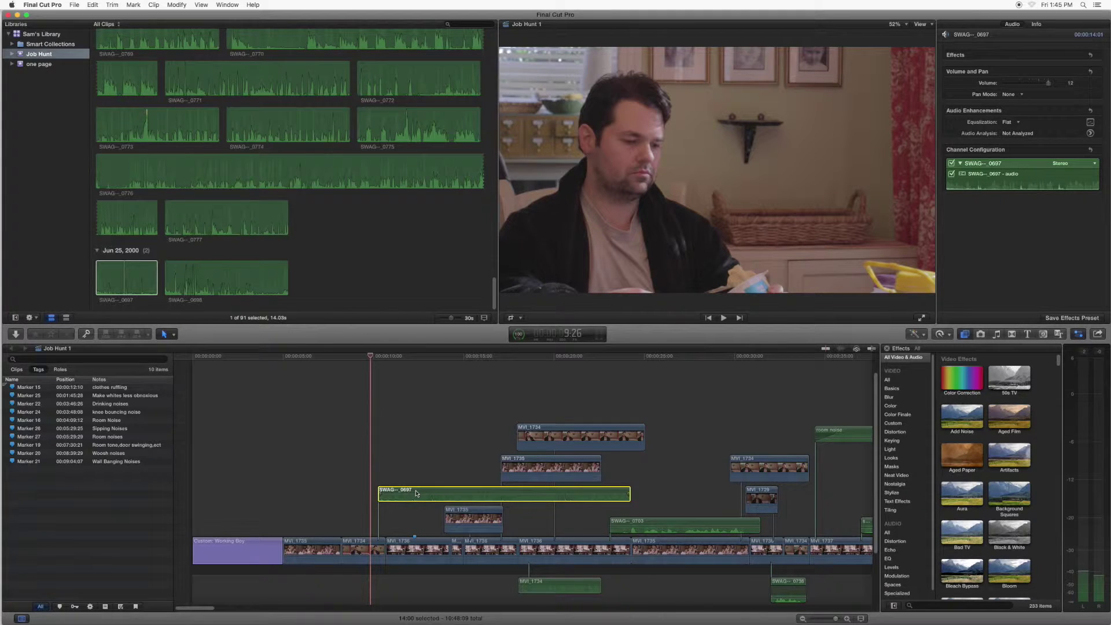
{"action": "key", "text": "Delete"}
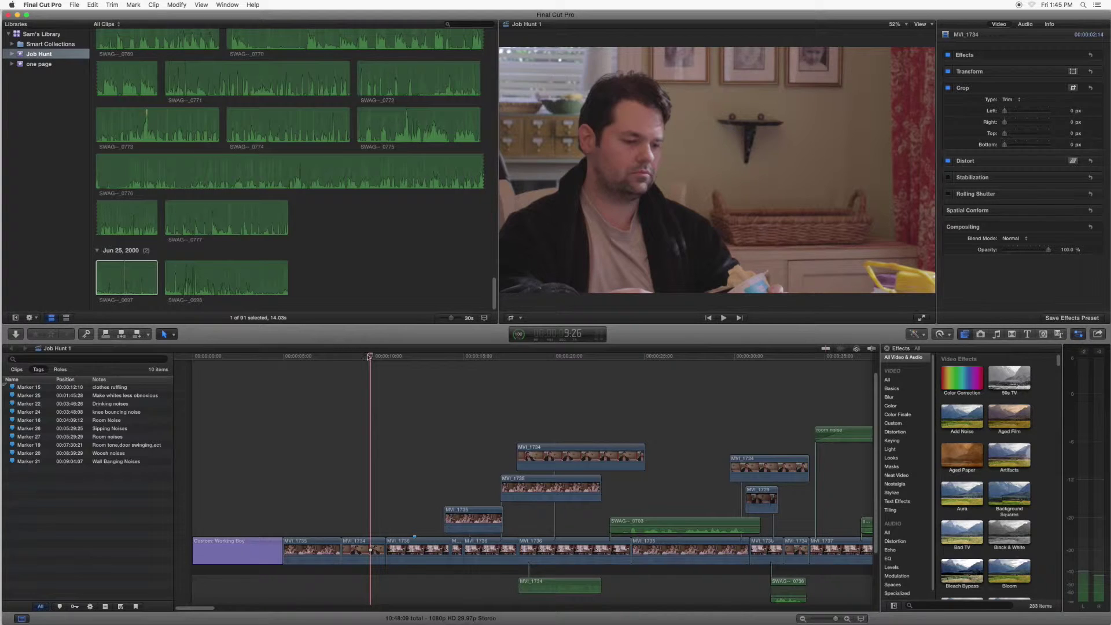
{"action": "left_click_drag", "start_coordinate": [369, 356], "coordinate": [333, 352]}
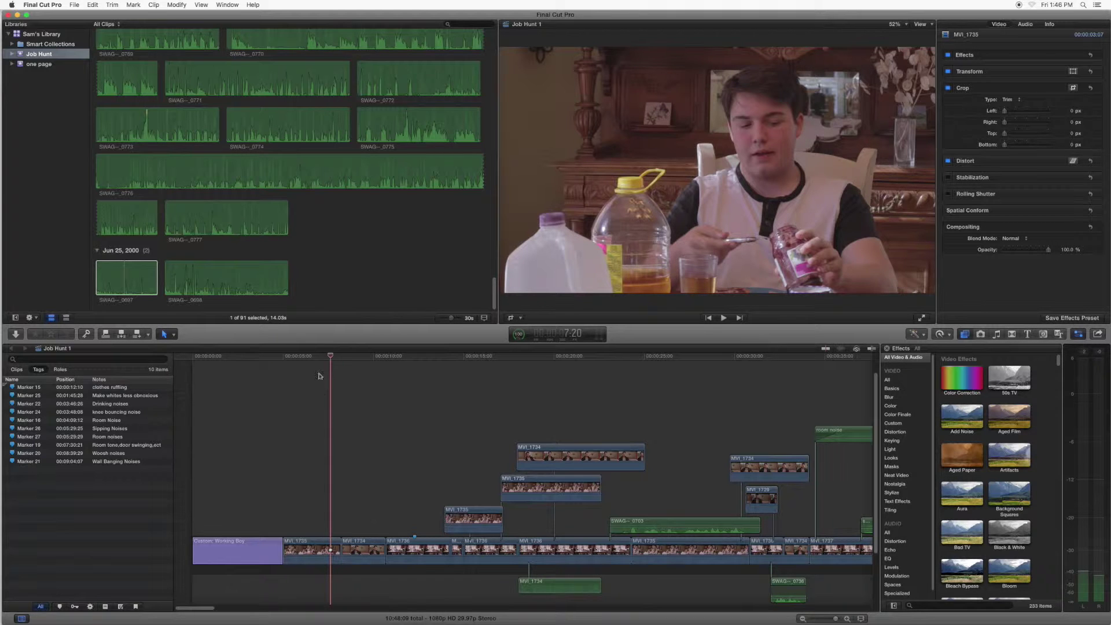
{"action": "mouse_move", "coordinate": [331, 357]}
{"action": "left_mouse_down"}
{"action": "mouse_move", "coordinate": [317, 366]}
{"action": "mouse_move", "coordinate": [476, 352]}
{"action": "left_mouse_up"}
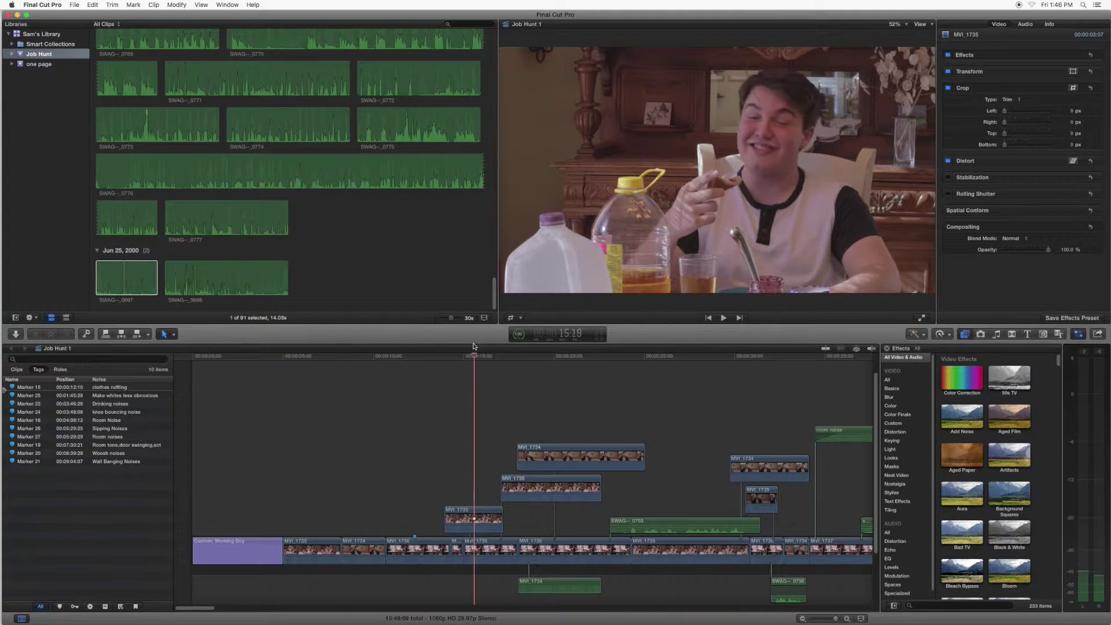
{"action": "left_click_drag", "start_coordinate": [475, 351], "coordinate": [487, 354]}
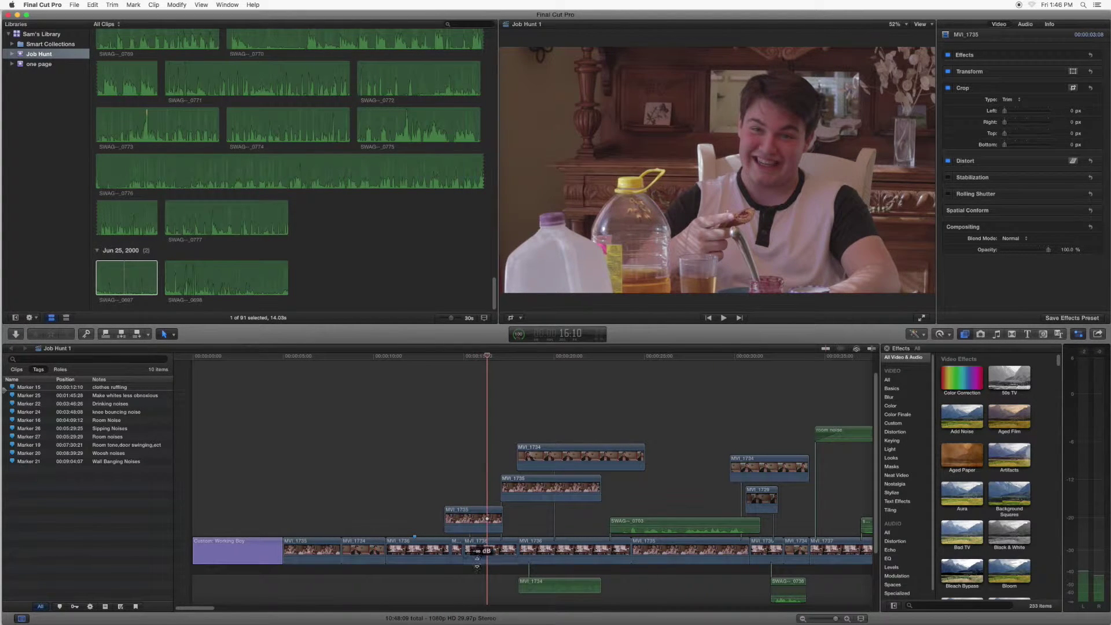
{"action": "left_click_drag", "start_coordinate": [473, 527], "coordinate": [473, 515]}
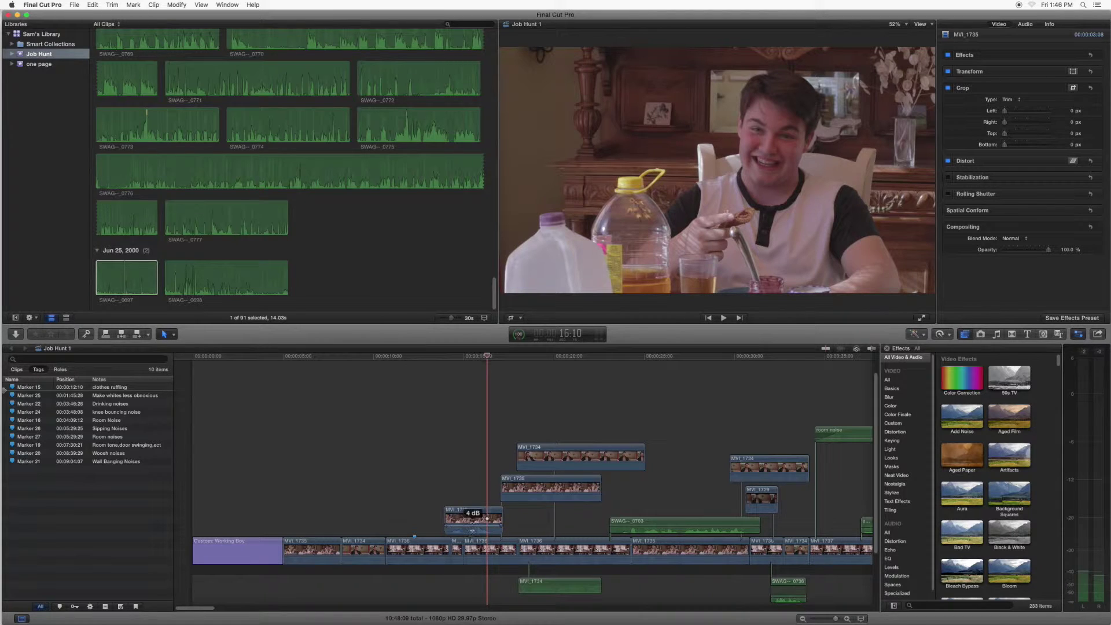
{"action": "left_click", "coordinate": [439, 357]}
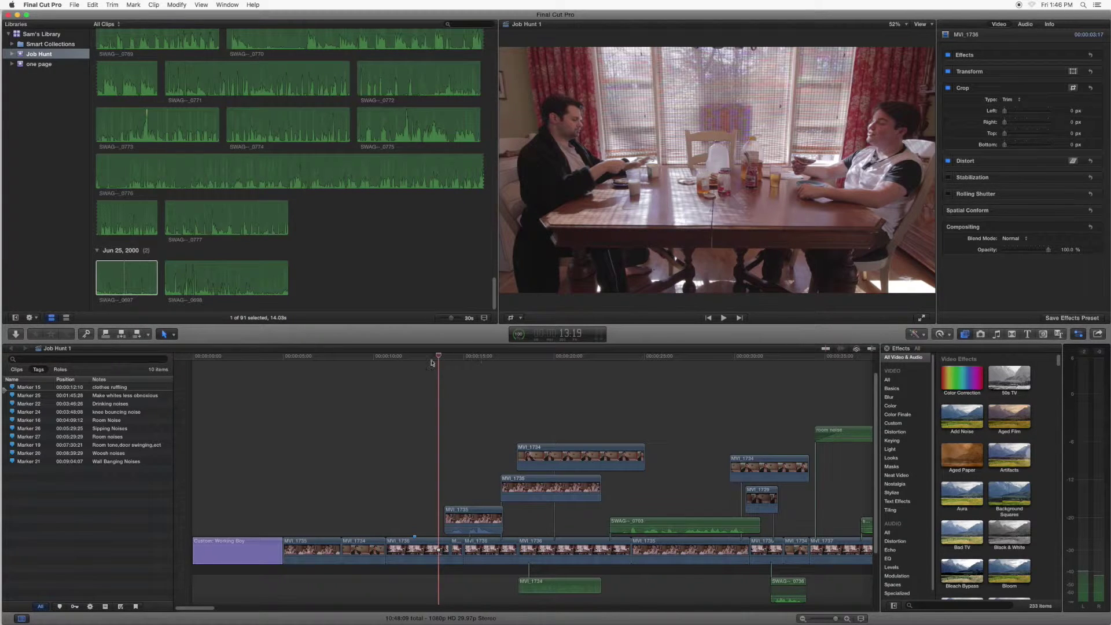
{"action": "key", "text": "space"}
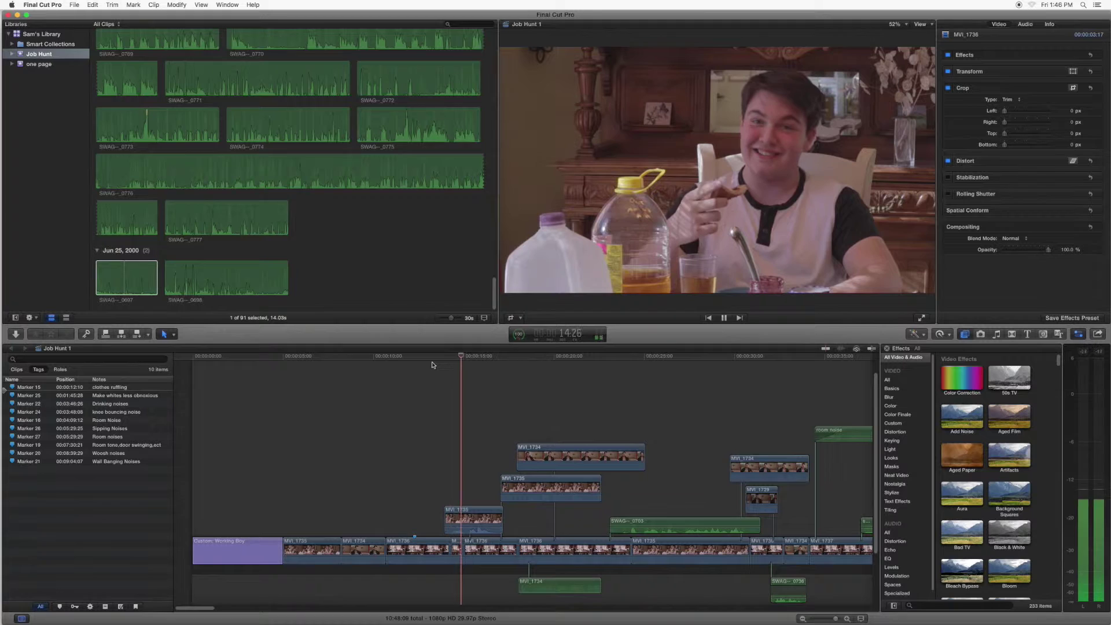
{"action": "key", "text": "space"}
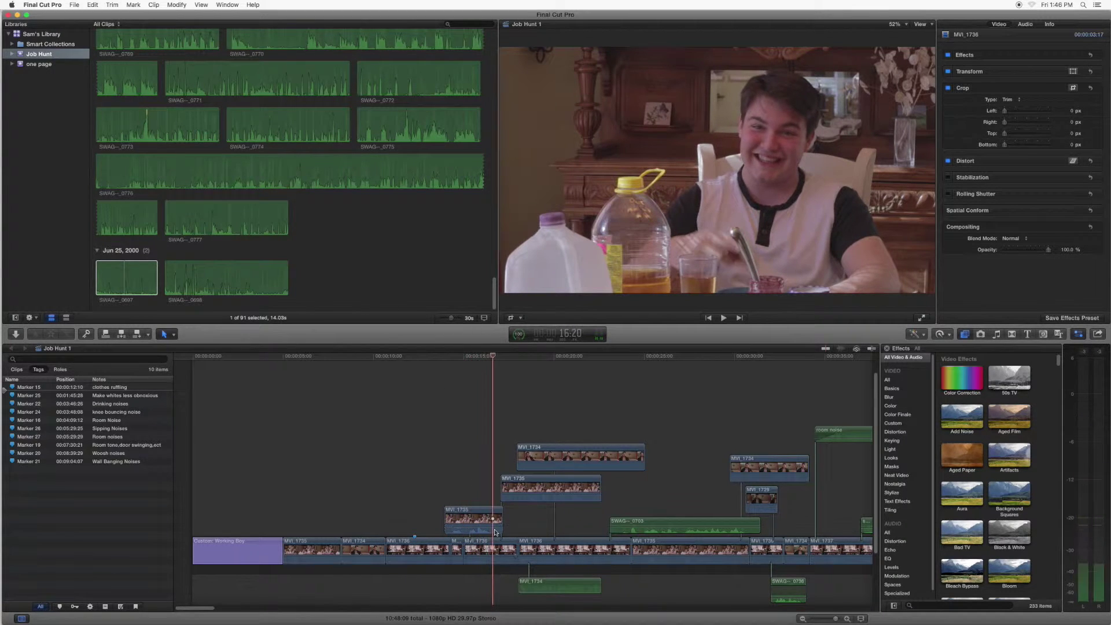
{"action": "left_click_drag", "start_coordinate": [494, 522], "coordinate": [477, 569]}
Place the 'room noise' clip above the storyline from the first shot and lower it to -7 dB.
{"action": "left_click", "coordinate": [256, 358]}
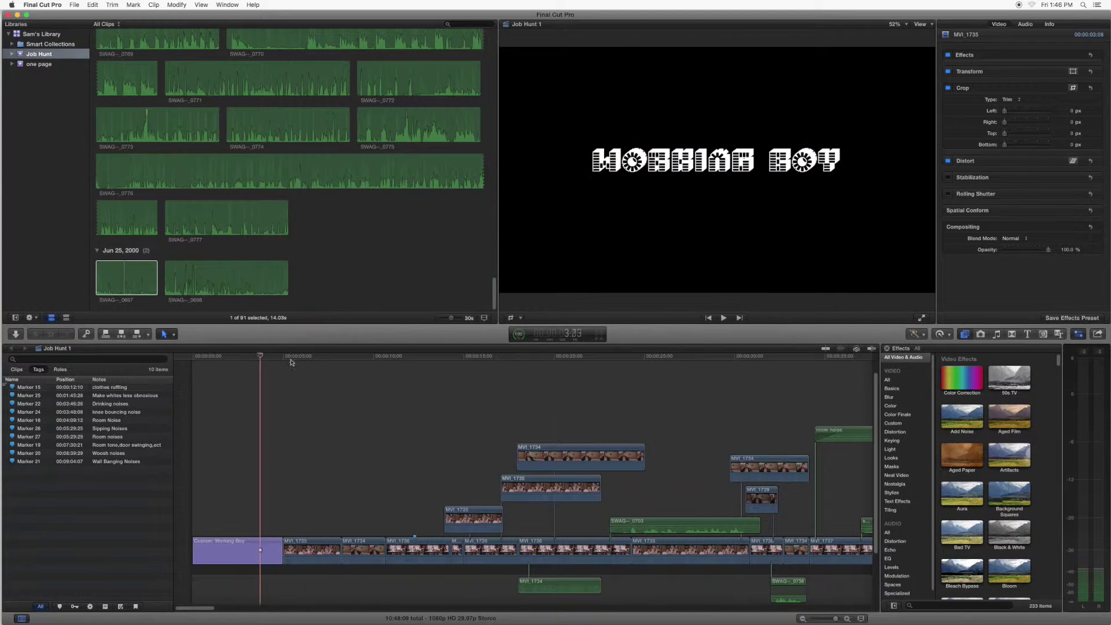
{"action": "key", "text": "space"}
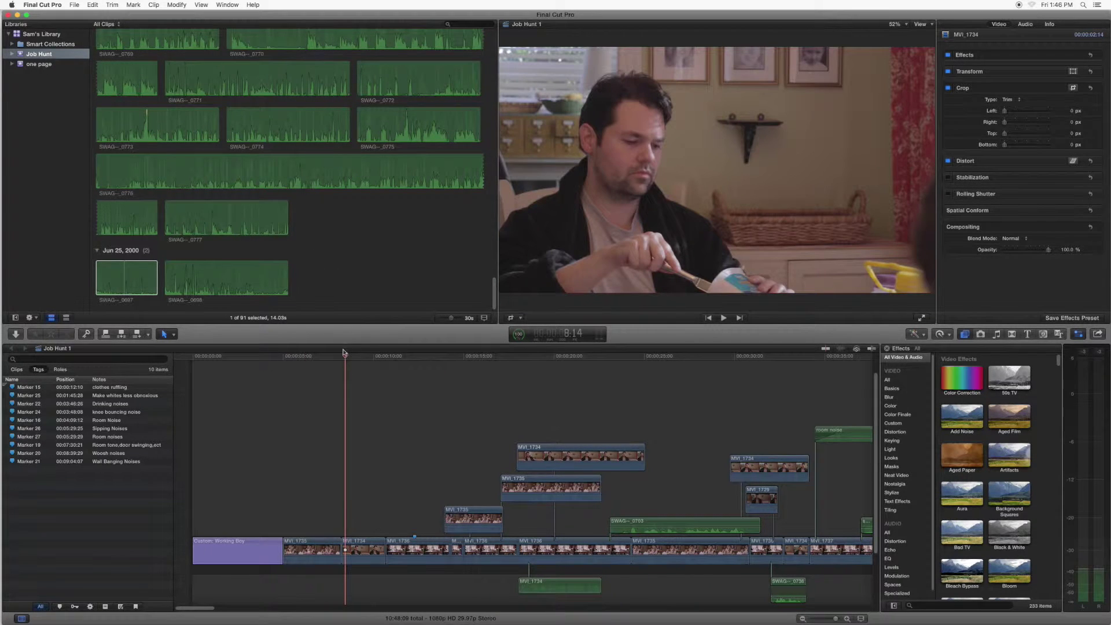
{"action": "left_click_drag", "start_coordinate": [495, 299], "coordinate": [495, 62]}
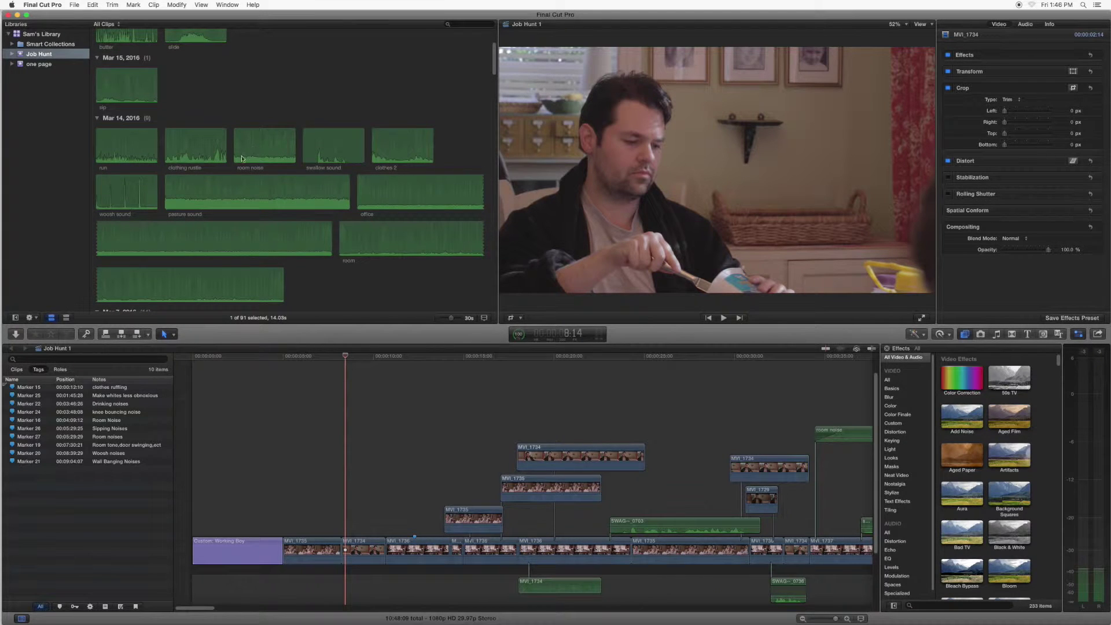
{"action": "mouse_move", "coordinate": [236, 145]}
{"action": "left_mouse_down"}
{"action": "mouse_move", "coordinate": [269, 146]}
{"action": "mouse_move", "coordinate": [287, 415]}
{"action": "mouse_move", "coordinate": [303, 427]}
{"action": "left_mouse_up"}
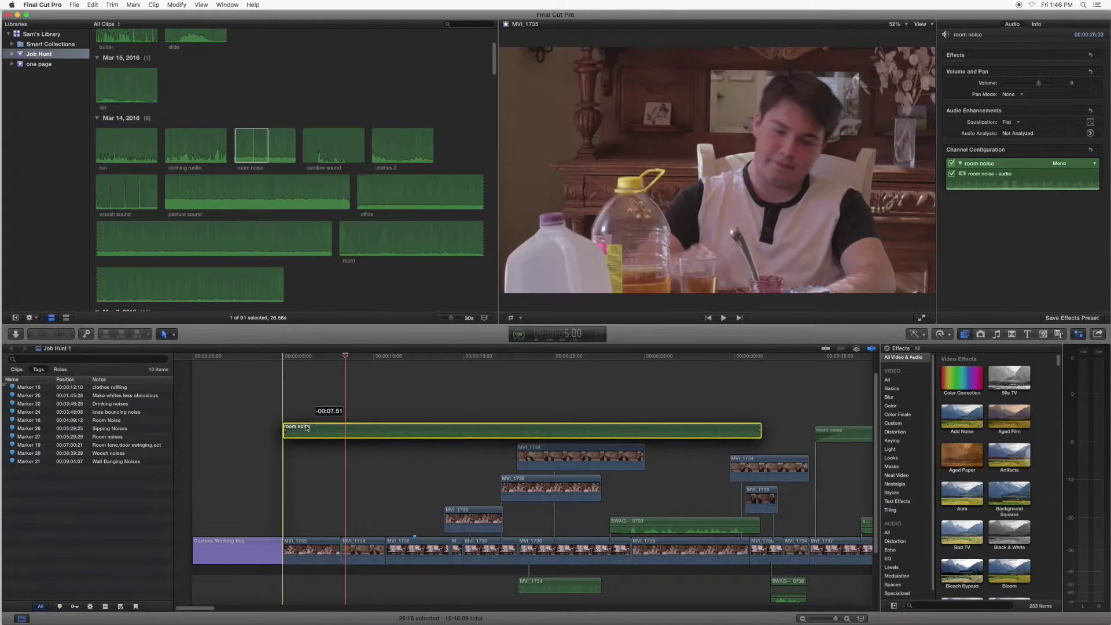
{"action": "left_click_drag", "start_coordinate": [307, 427], "coordinate": [307, 431]}
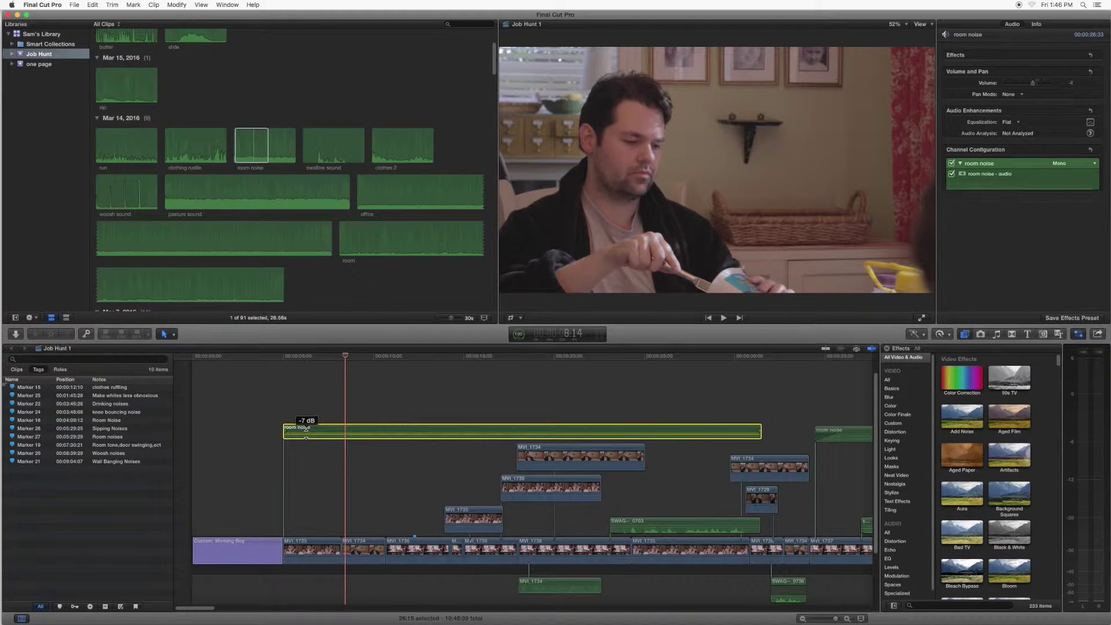
{"action": "left_click_drag", "start_coordinate": [279, 356], "coordinate": [267, 358]}
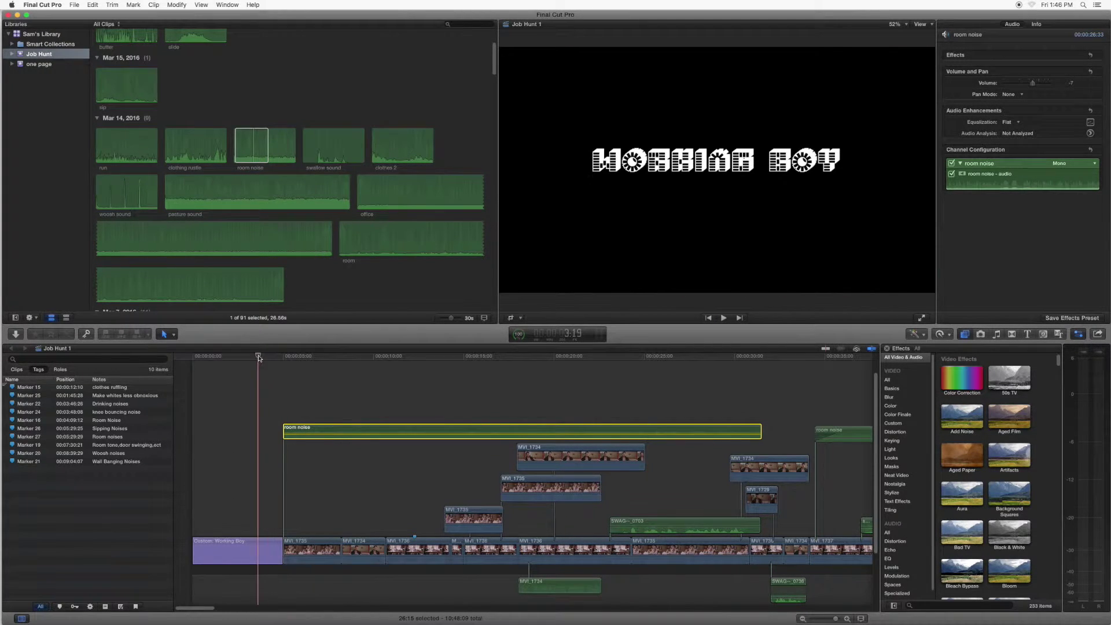
Delete the purple 'Working Boy' title, leaving a gap at the timeline start.
{"action": "left_click", "coordinate": [272, 545]}
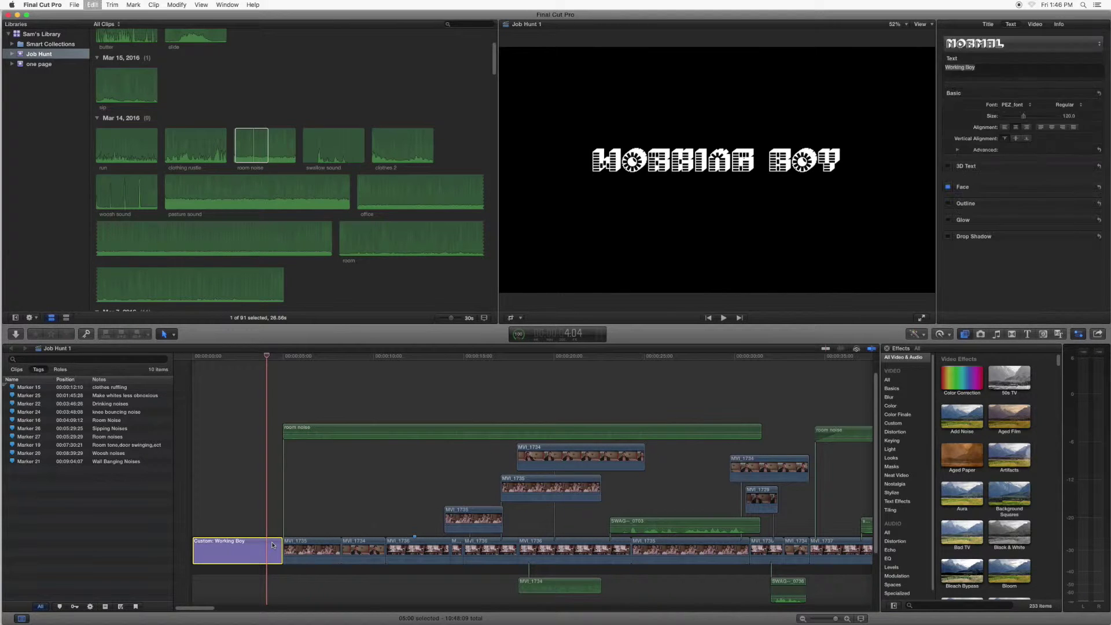
{"action": "key", "text": "Delete"}
{"action": "left_click", "coordinate": [283, 356]}
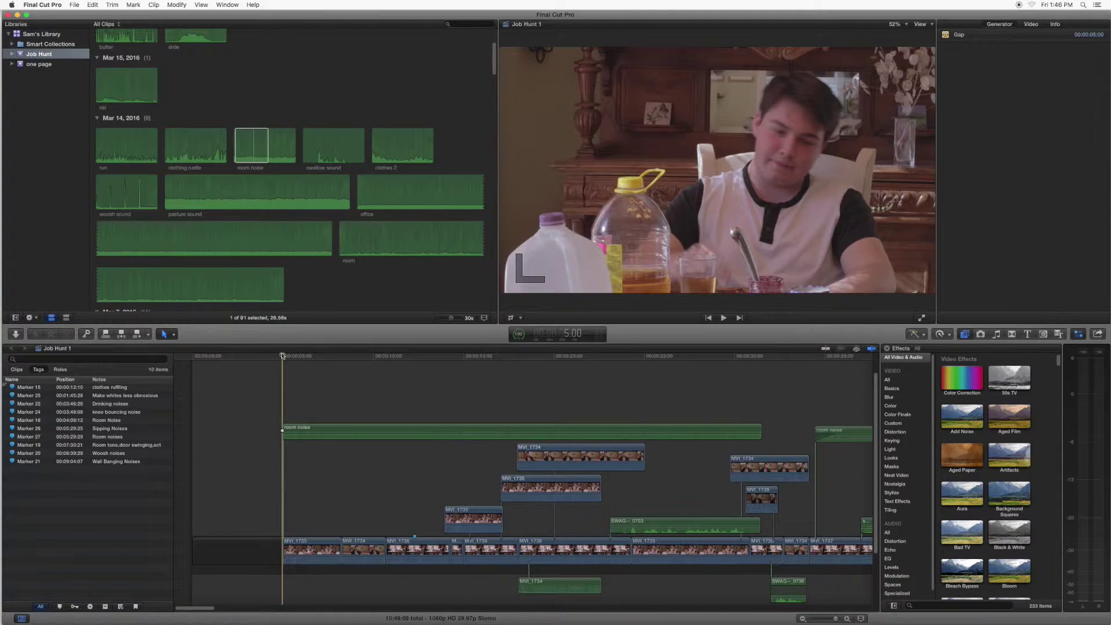
Play the scene from the first shot to check the room noise ambience.
{"action": "left_click", "coordinate": [295, 431]}
{"action": "key", "text": "space"}
{"action": "key", "text": "XF86AudioRaiseVolume"}
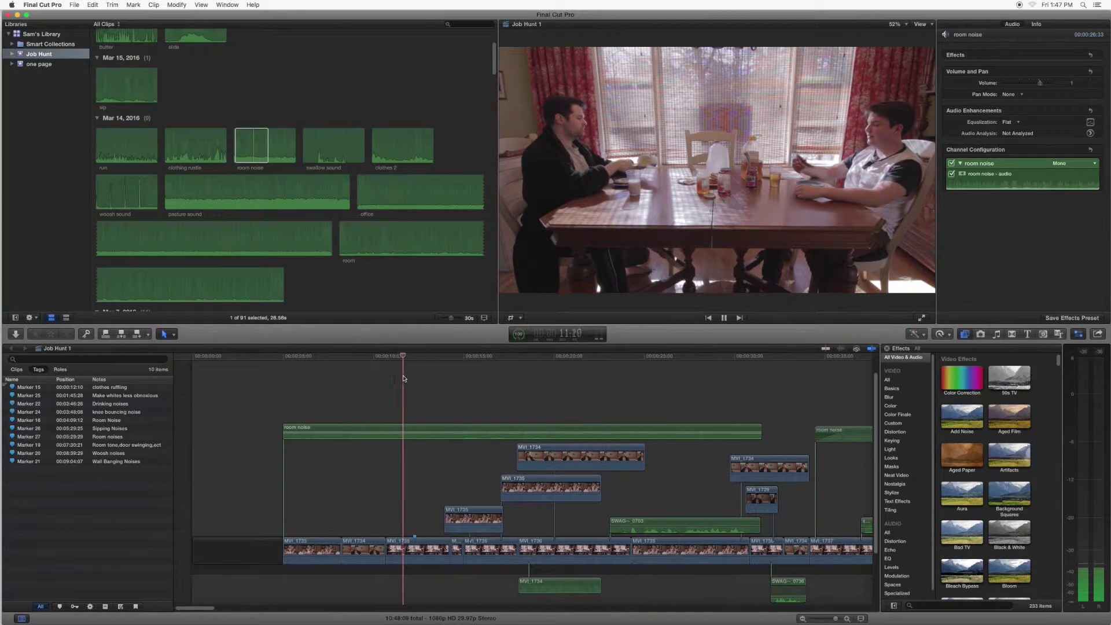
{"action": "key", "text": "space"}
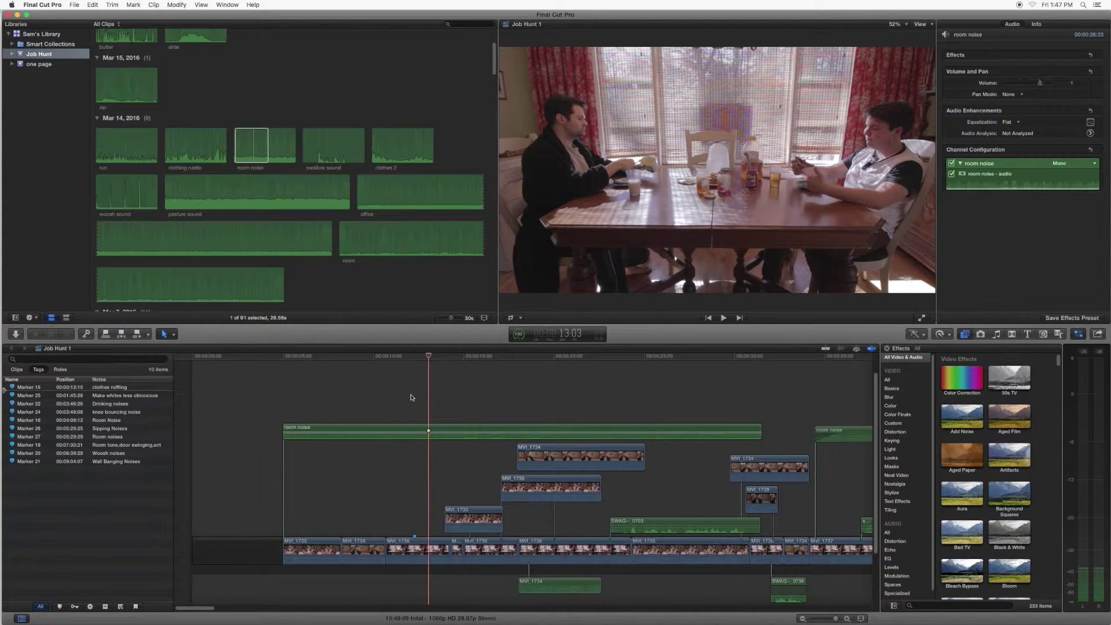
{"action": "left_click_drag", "start_coordinate": [416, 358], "coordinate": [378, 354]}
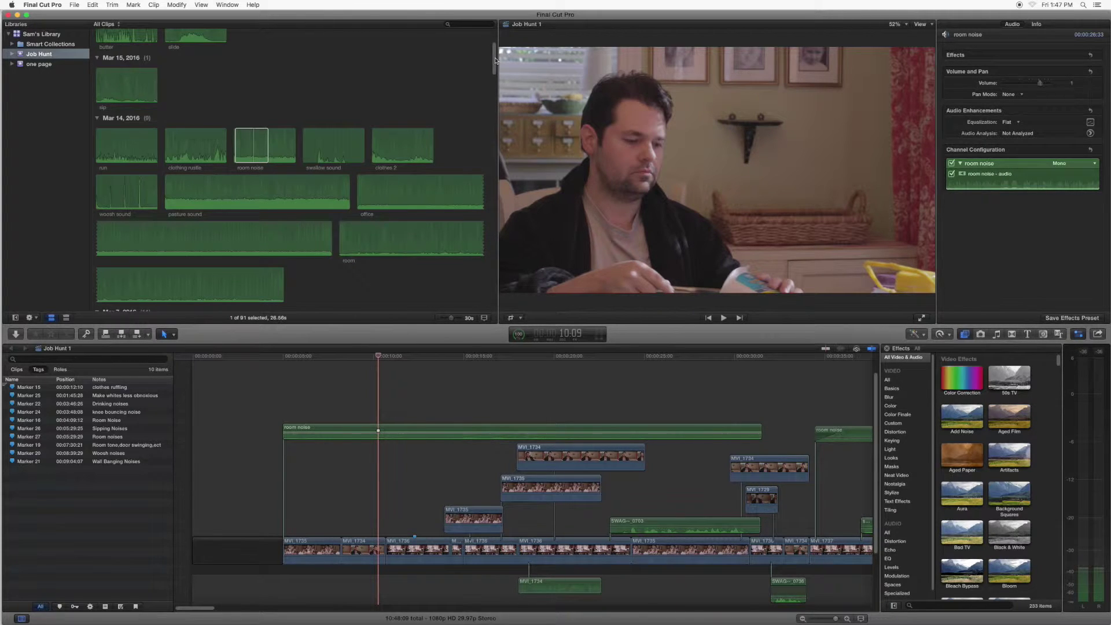
{"action": "left_click_drag", "start_coordinate": [495, 59], "coordinate": [497, 306]}
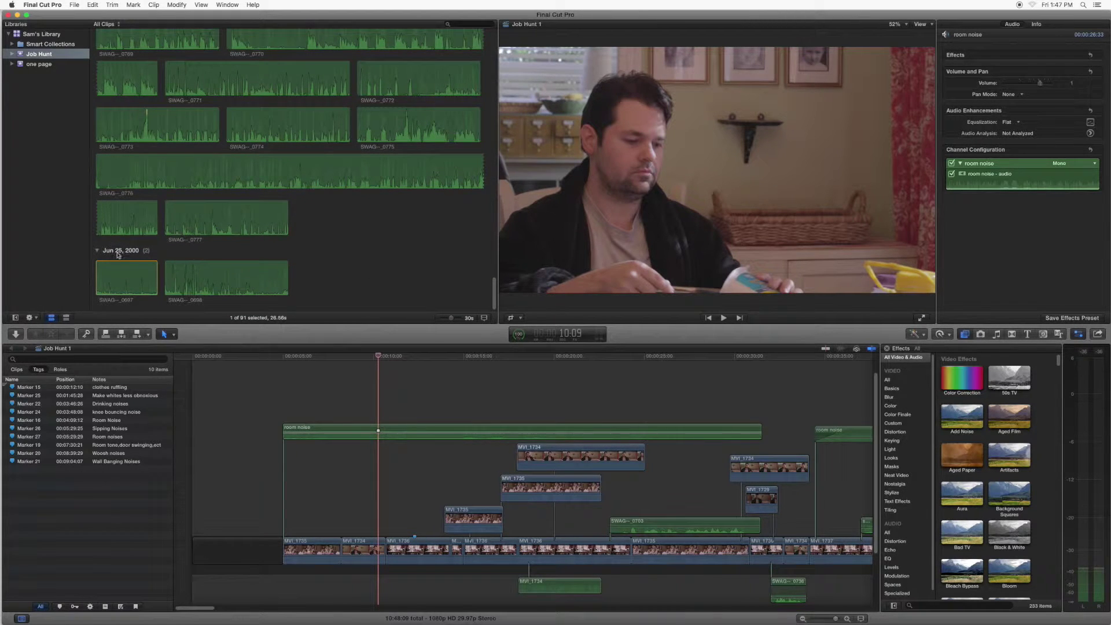
Mark the first Jun 25, 2000 clip's start and scrub back to the jar-scraping shot near 5:19.
{"action": "left_click", "coordinate": [133, 275]}
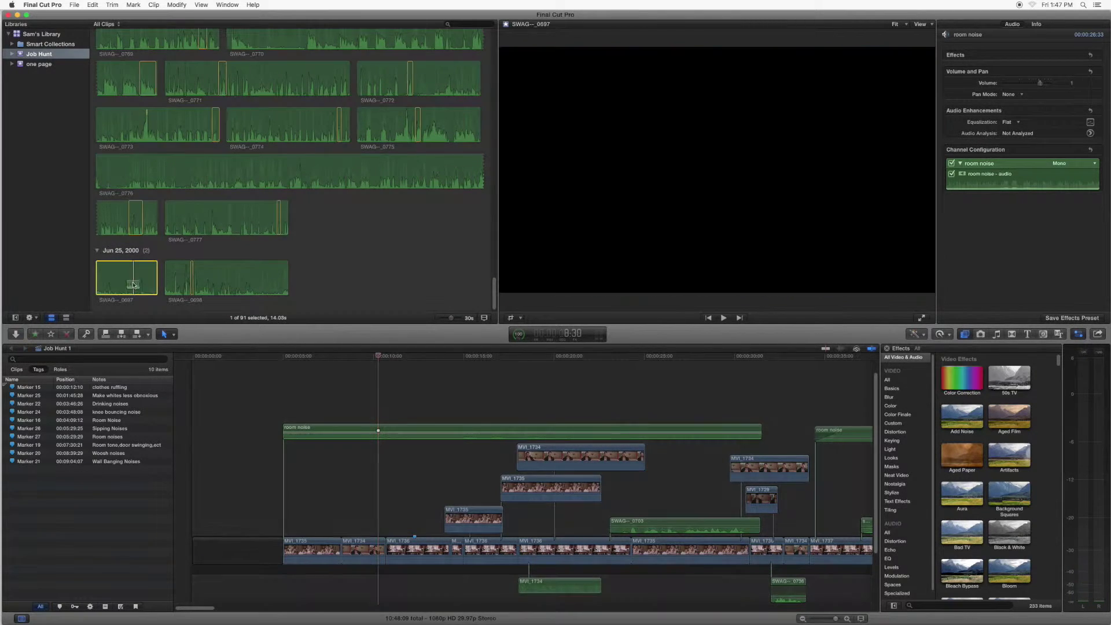
{"action": "left_click_drag", "start_coordinate": [157, 281], "coordinate": [117, 277]}
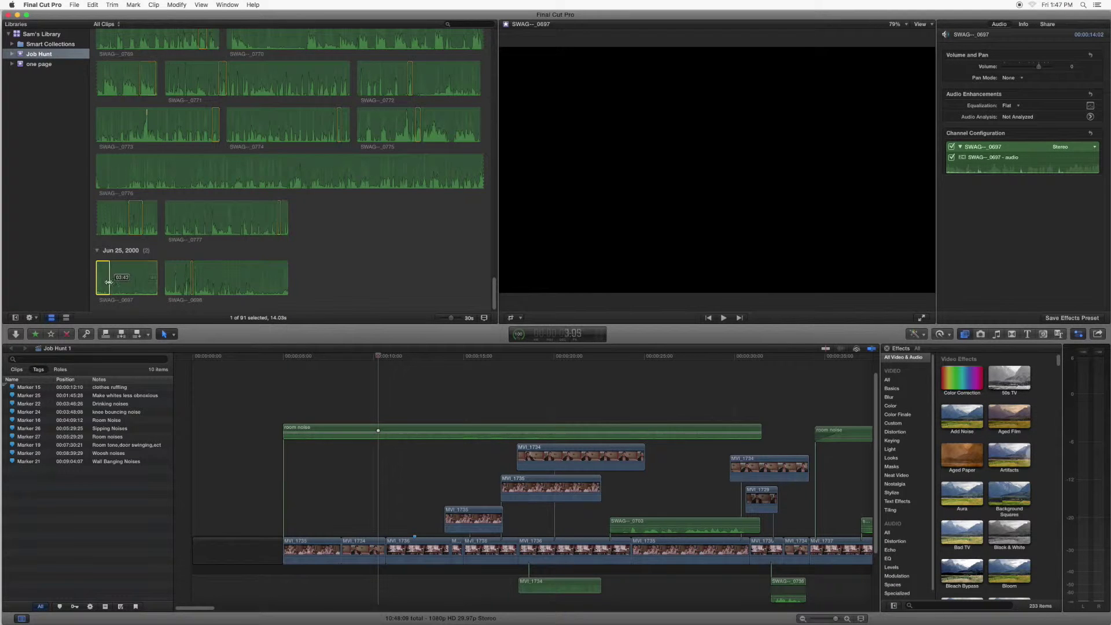
{"action": "left_click", "coordinate": [340, 358]}
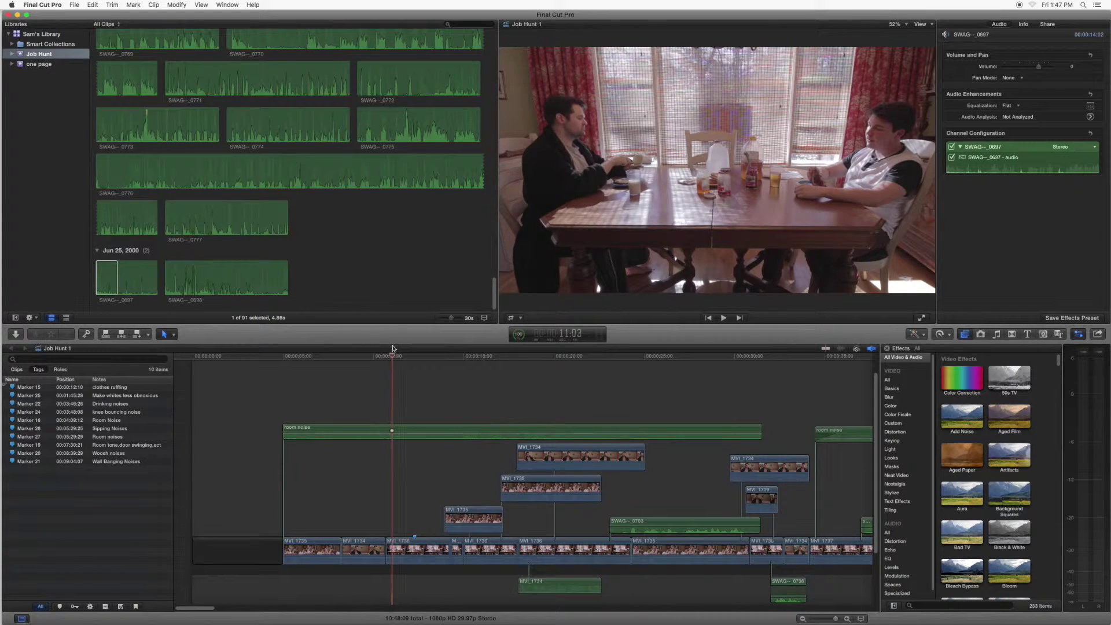
{"action": "left_click_drag", "start_coordinate": [392, 355], "coordinate": [304, 359]}
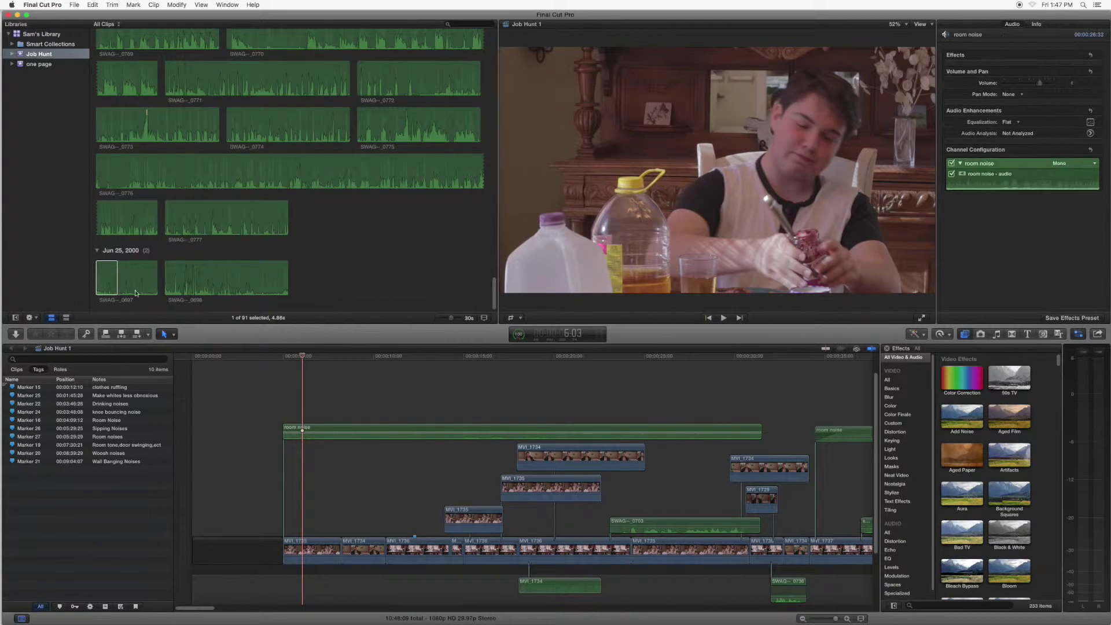
Connect the SWAG-0697 scraping sound under the jar shot and raise its volume.
{"action": "mouse_move", "coordinate": [110, 281]}
{"action": "left_mouse_down"}
{"action": "mouse_move", "coordinate": [299, 408]}
{"action": "mouse_move", "coordinate": [304, 521]}
{"action": "left_mouse_up"}
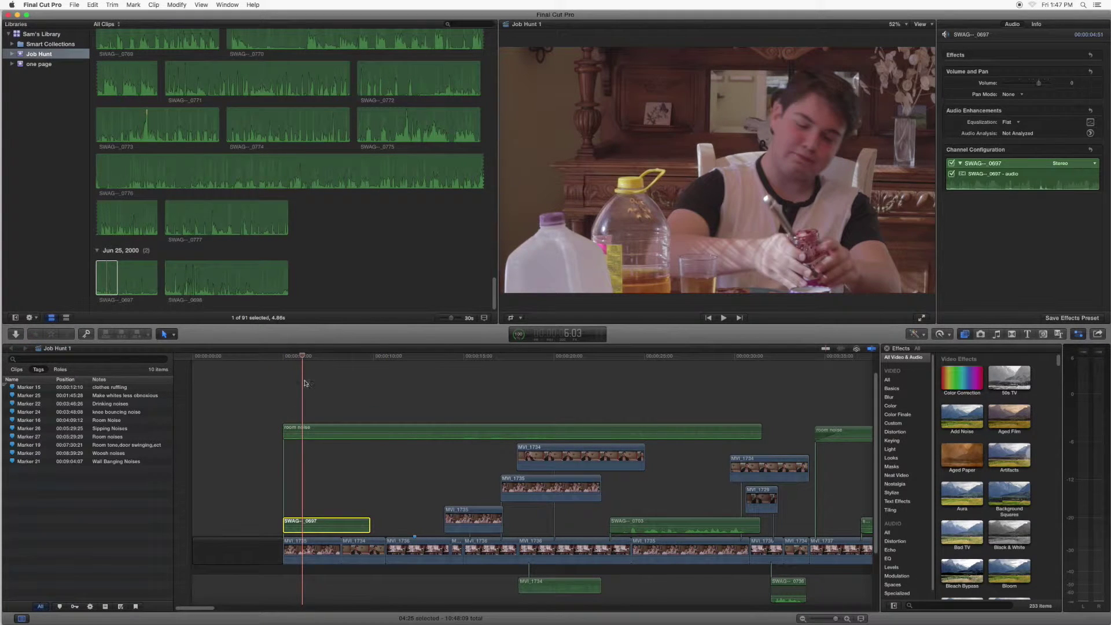
{"action": "left_click", "coordinate": [284, 358]}
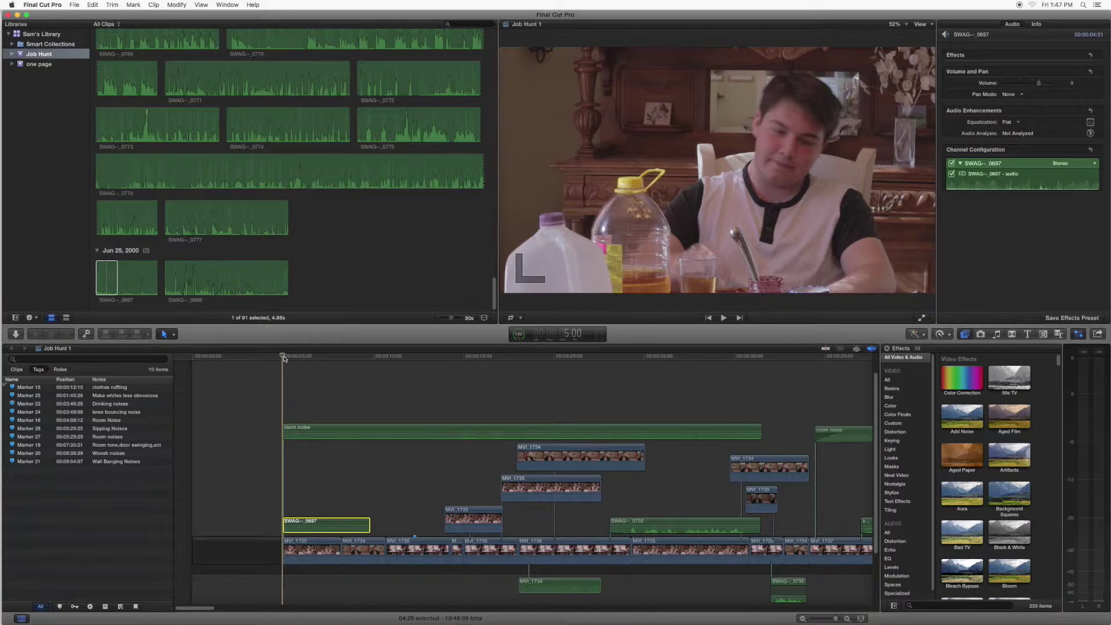
{"action": "key", "text": "space"}
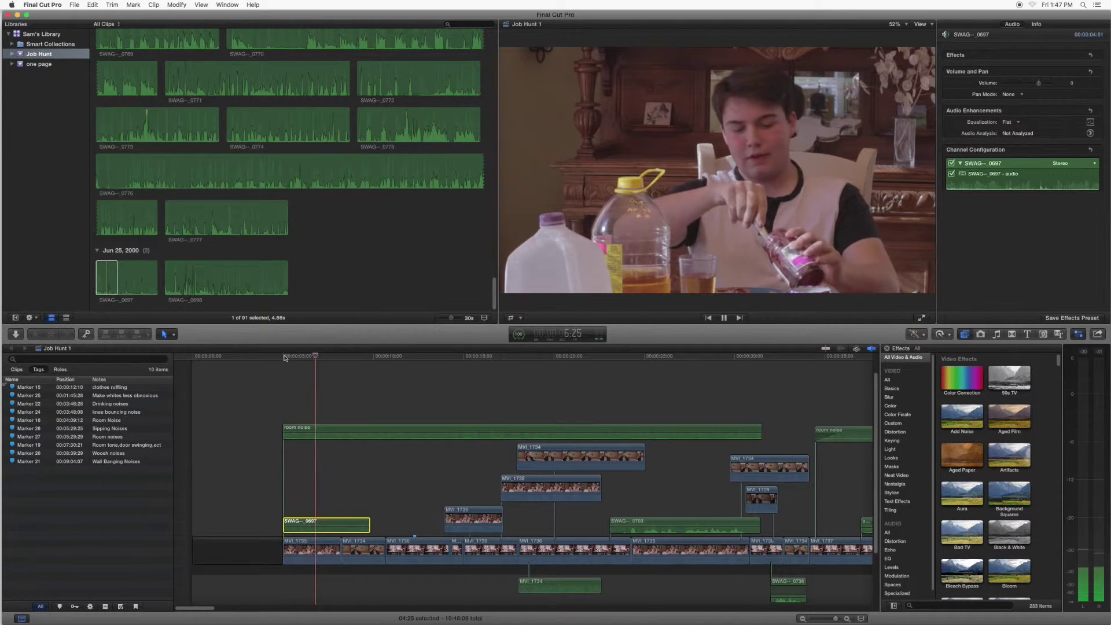
{"action": "key", "text": "XF86AudioRaiseVolume"}
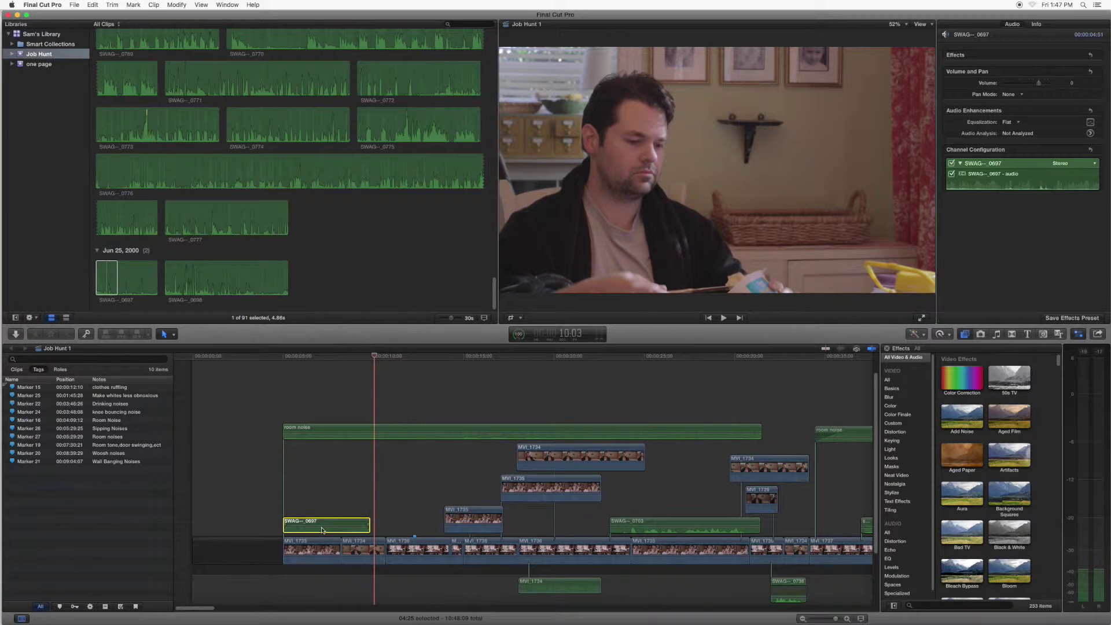
{"action": "left_click_drag", "start_coordinate": [322, 529], "coordinate": [322, 522]}
Shift the scraping sound about 6 frames earlier and replay to check sync.
{"action": "left_click", "coordinate": [333, 356]}
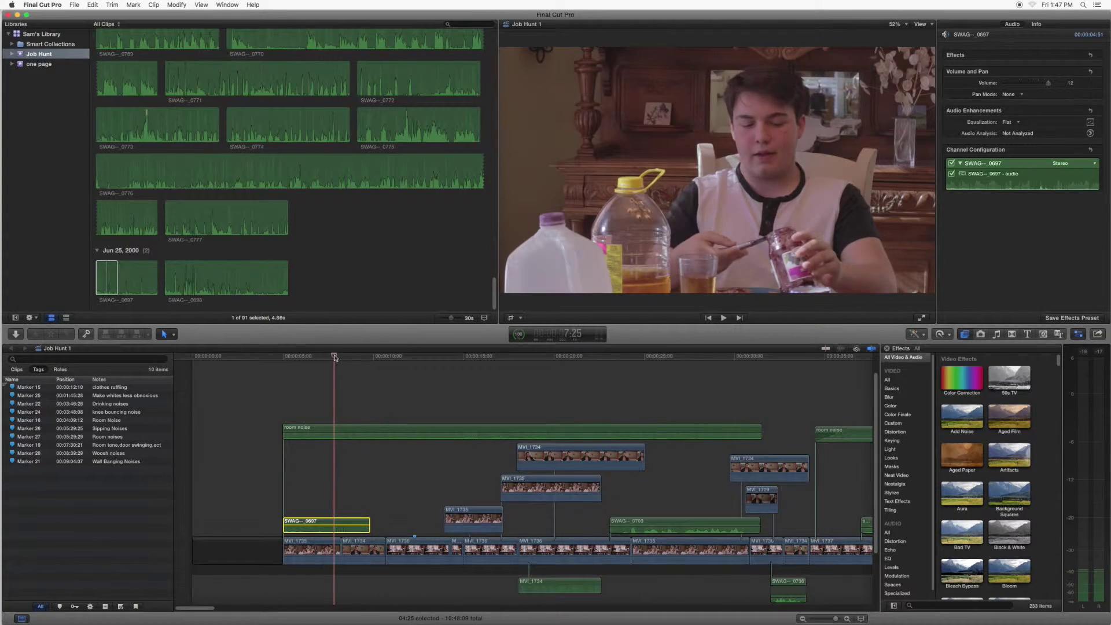
{"action": "key", "text": "space"}
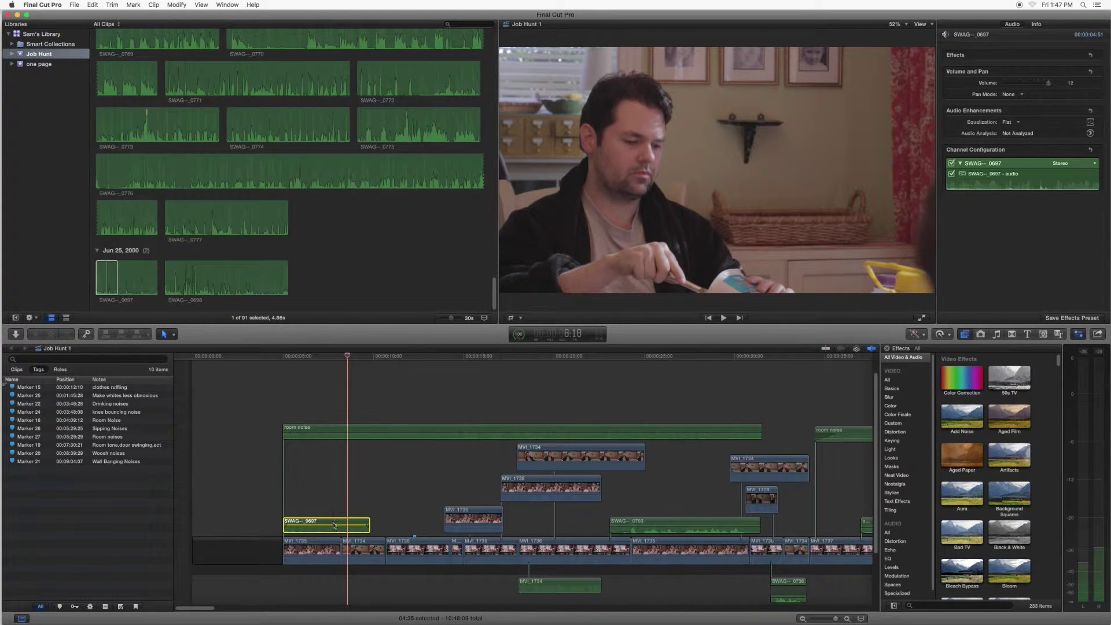
{"action": "left_click_drag", "start_coordinate": [333, 523], "coordinate": [326, 522]}
{"action": "left_click_drag", "start_coordinate": [332, 358], "coordinate": [324, 357]}
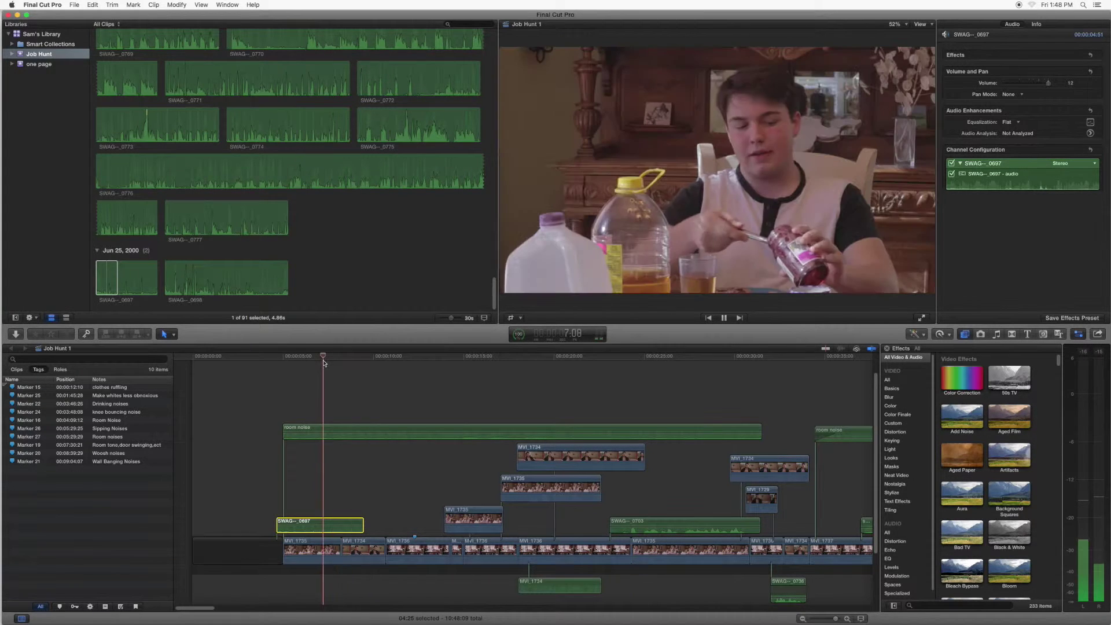
{"action": "key", "text": "space"}
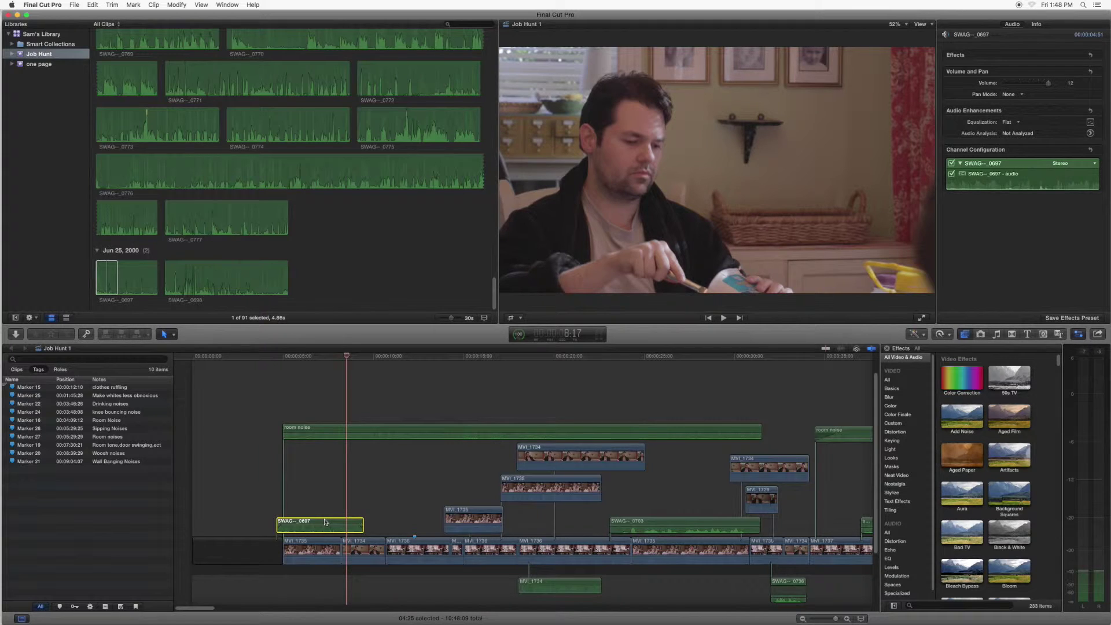
Preview SWAG_0698 and connect a short range of it under the scene.
{"action": "left_click", "coordinate": [286, 428]}
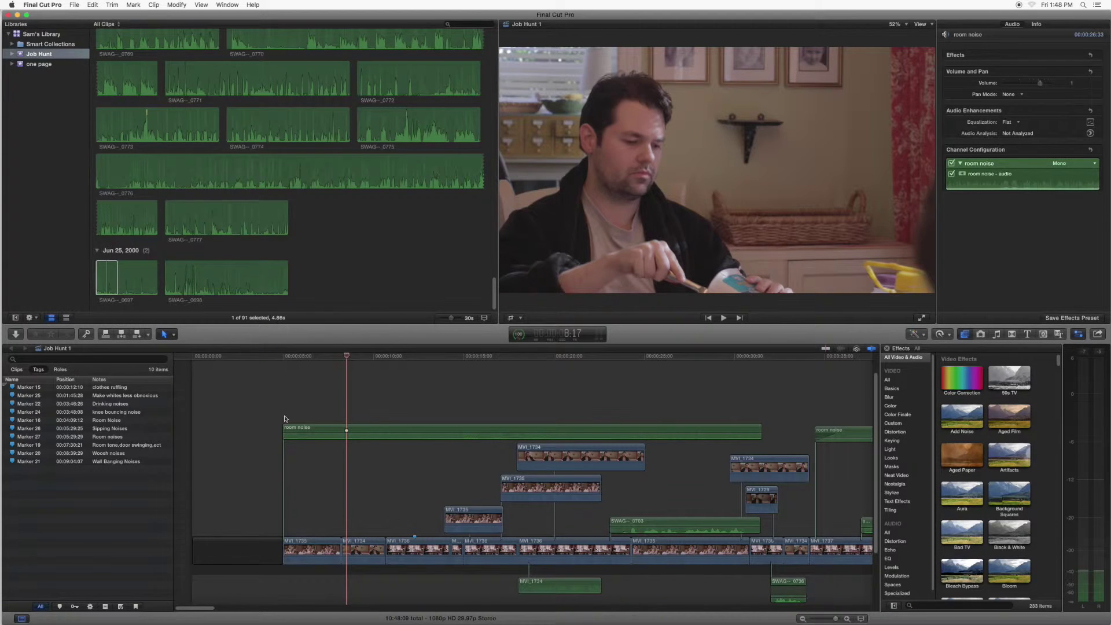
{"action": "left_click", "coordinate": [168, 282]}
{"action": "key", "text": "space"}
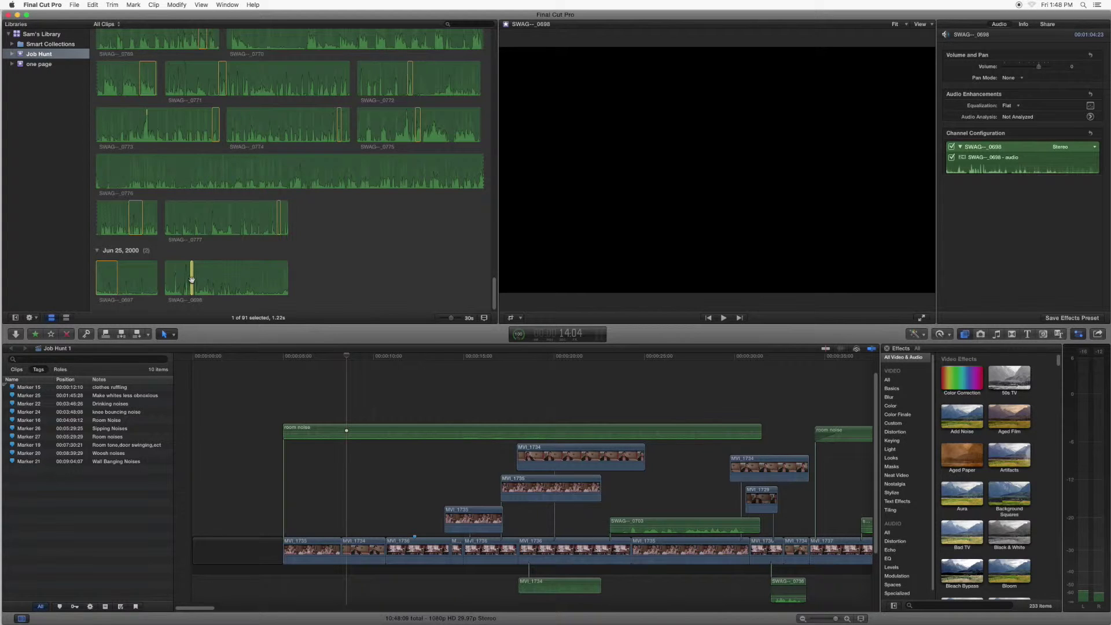
{"action": "left_click_drag", "start_coordinate": [193, 290], "coordinate": [305, 516]}
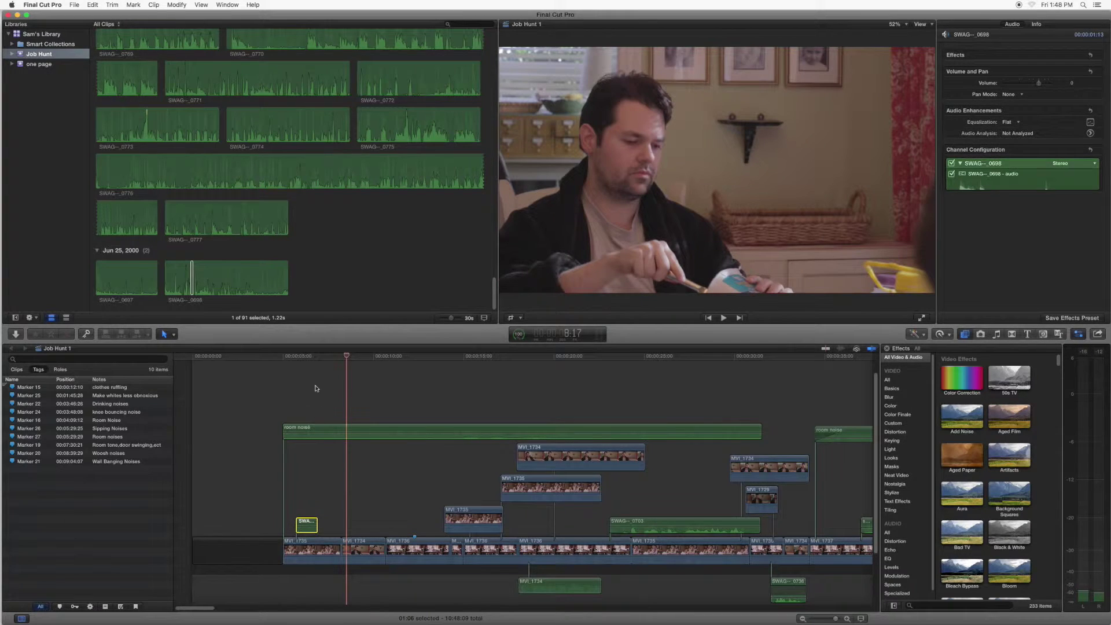
Nudge the short scraping clip about a second later and replay to check timing.
{"action": "left_click", "coordinate": [295, 357]}
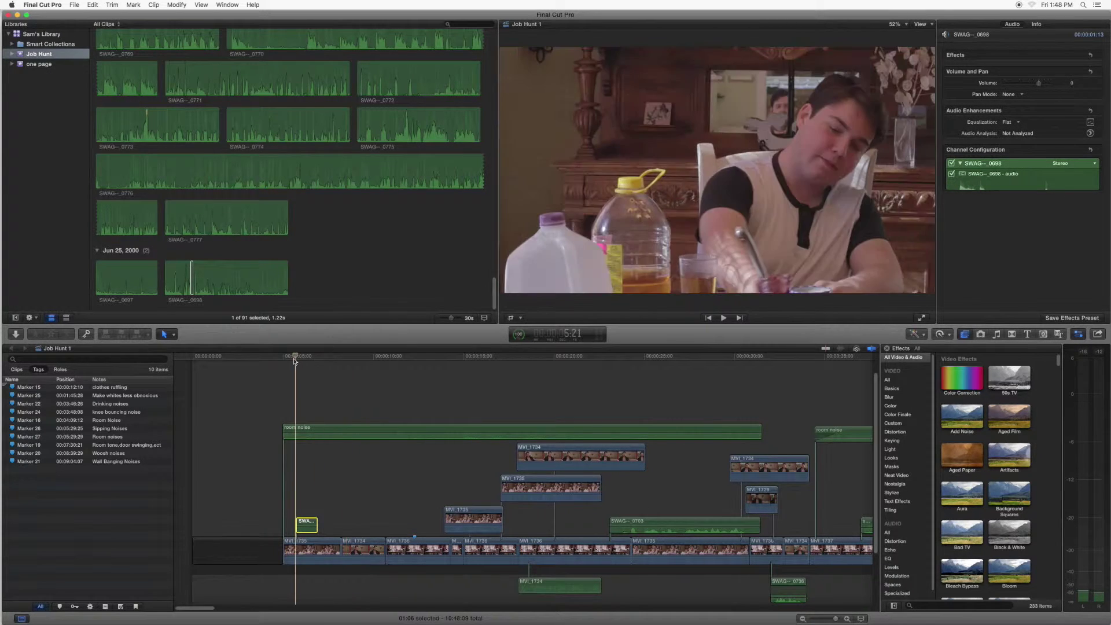
{"action": "key", "text": "space"}
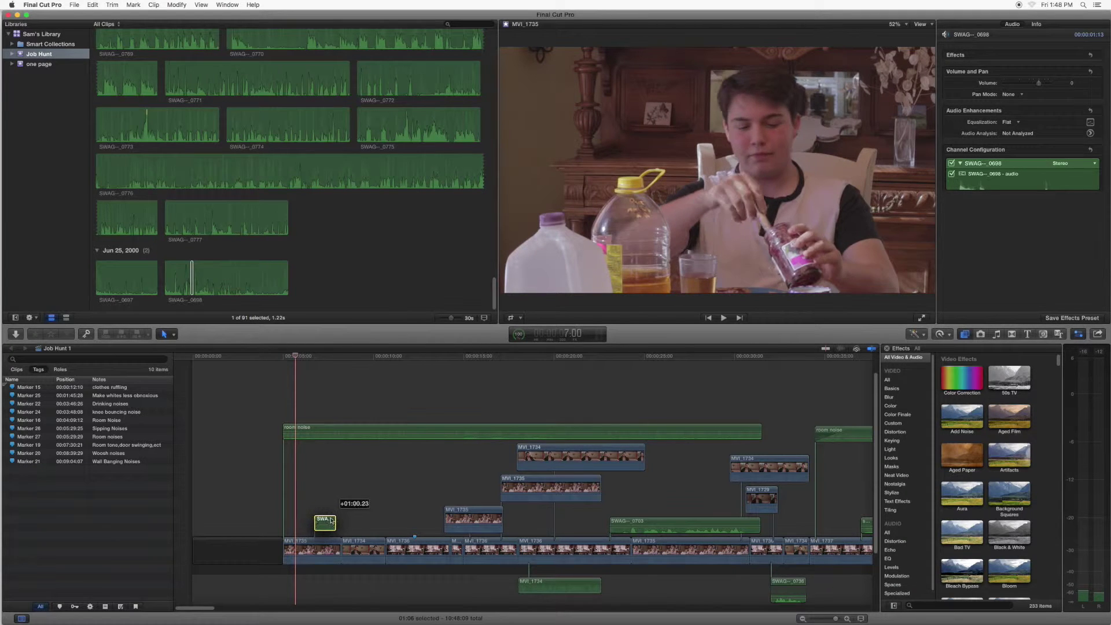
{"action": "left_click_drag", "start_coordinate": [309, 521], "coordinate": [333, 521]}
{"action": "left_click", "coordinate": [312, 356]}
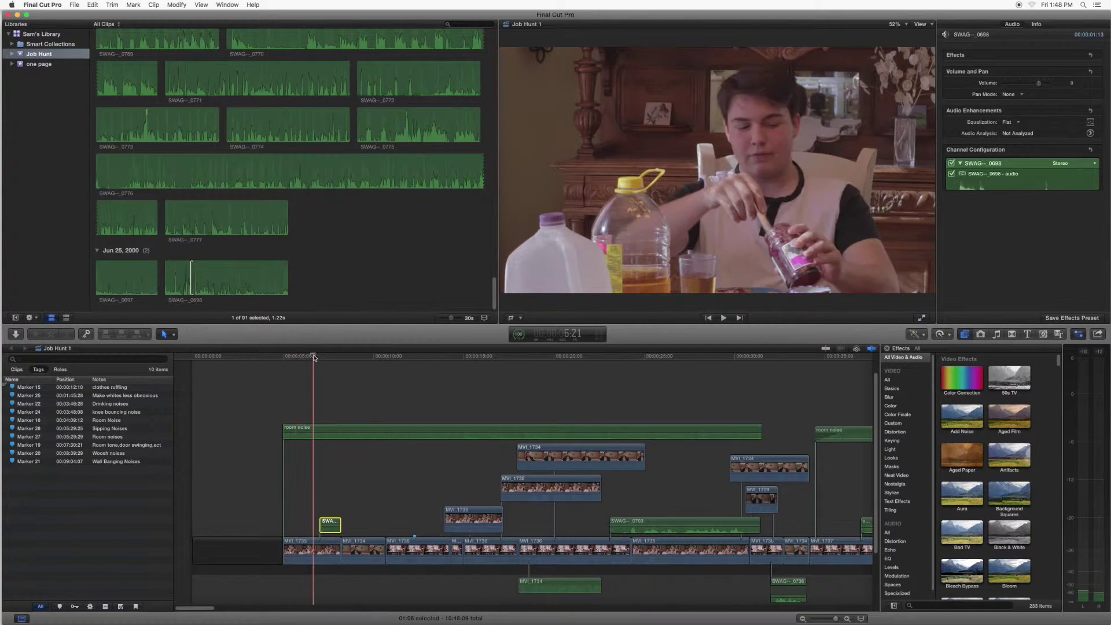
{"action": "key", "text": "space"}
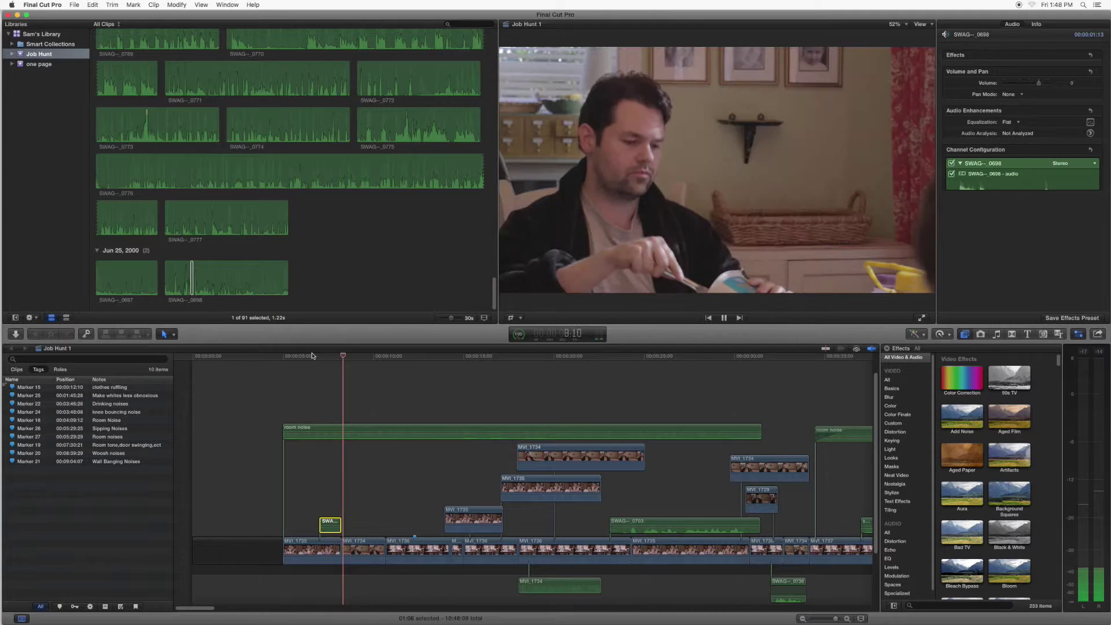
{"action": "key", "text": "space"}
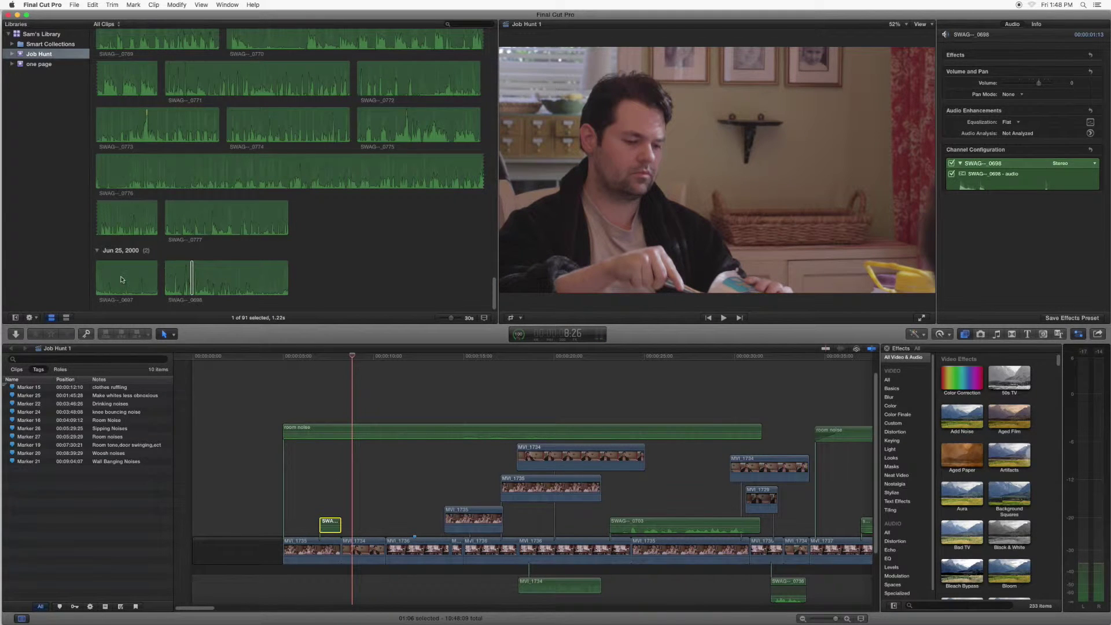
{"action": "left_click", "coordinate": [107, 289]}
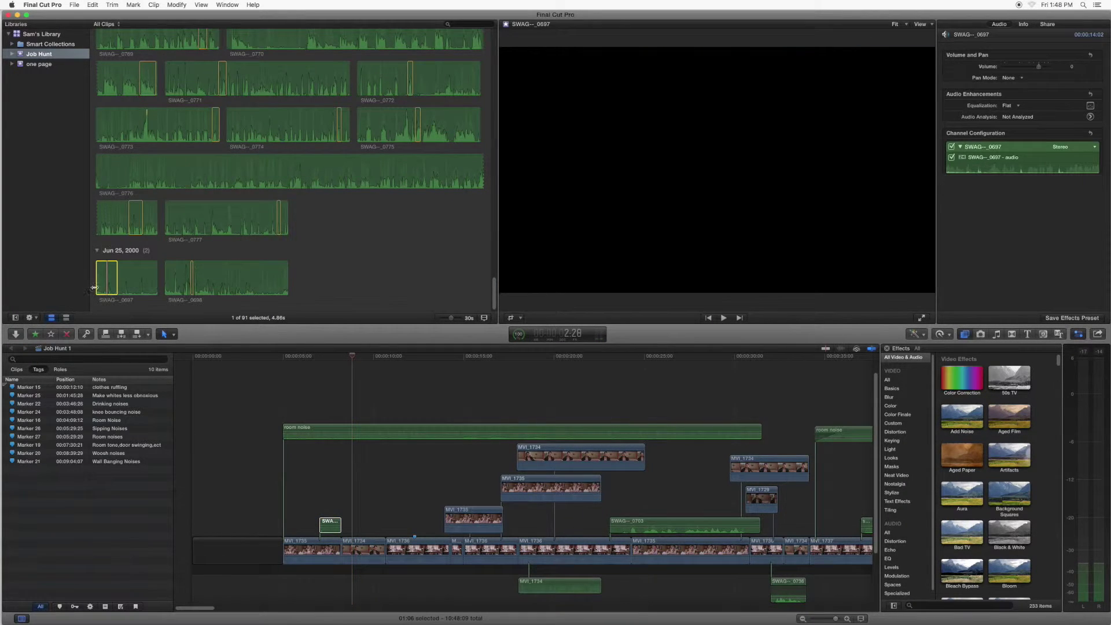
{"action": "left_click_drag", "start_coordinate": [96, 288], "coordinate": [113, 286]}
{"action": "left_click_drag", "start_coordinate": [114, 289], "coordinate": [356, 523]}
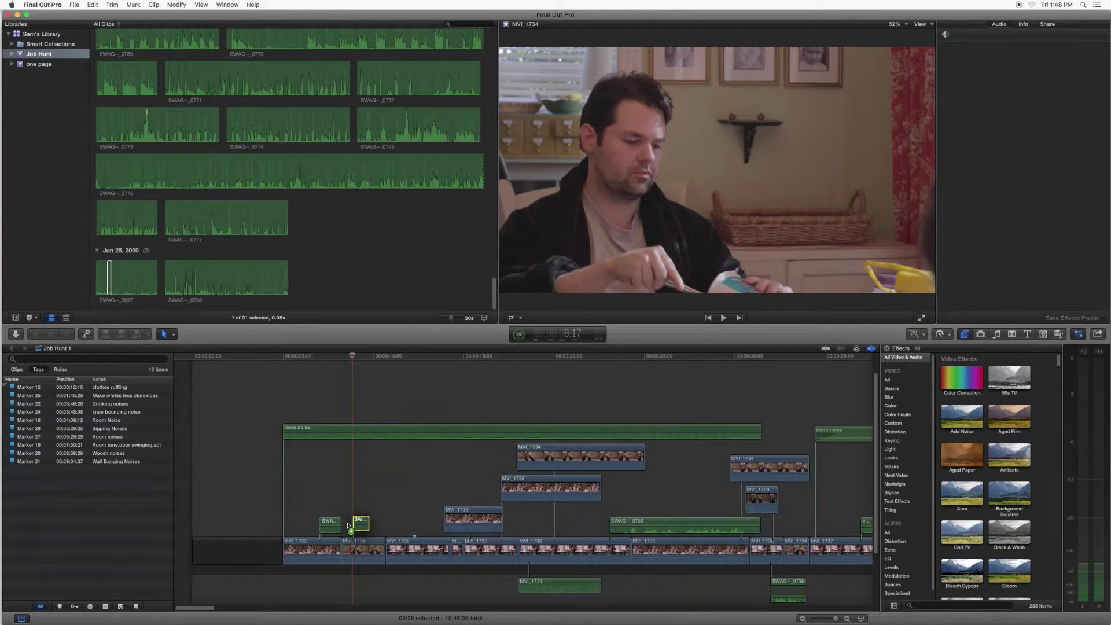
{"action": "left_click", "coordinate": [356, 524]}
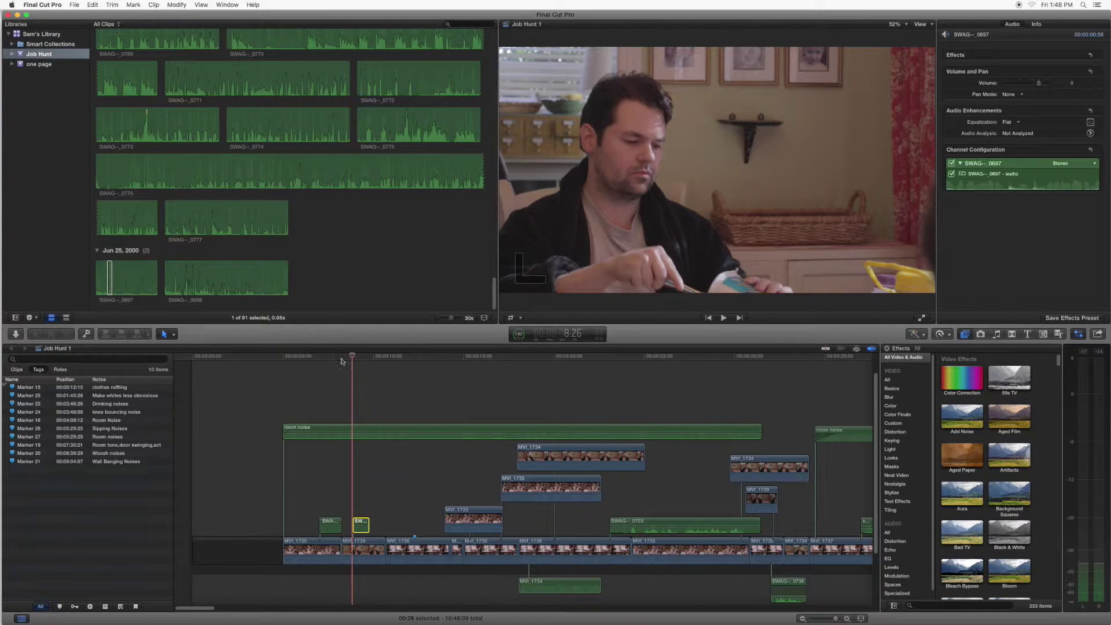
{"action": "left_click_drag", "start_coordinate": [344, 359], "coordinate": [322, 359]}
{"action": "key", "text": "space"}
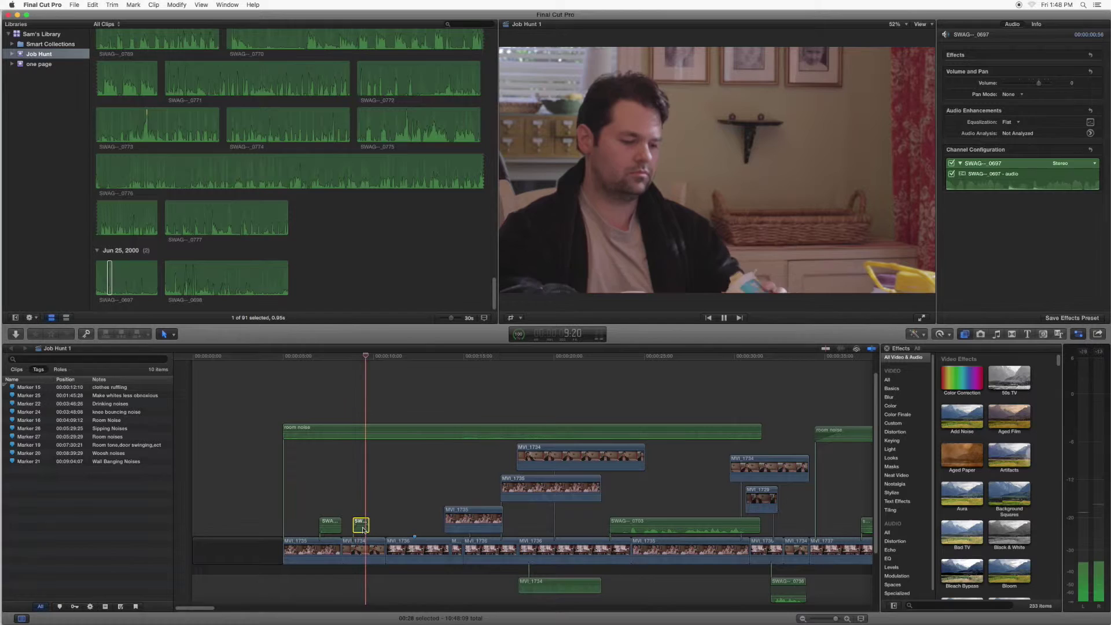
{"action": "left_click_drag", "start_coordinate": [361, 523], "coordinate": [353, 525]}
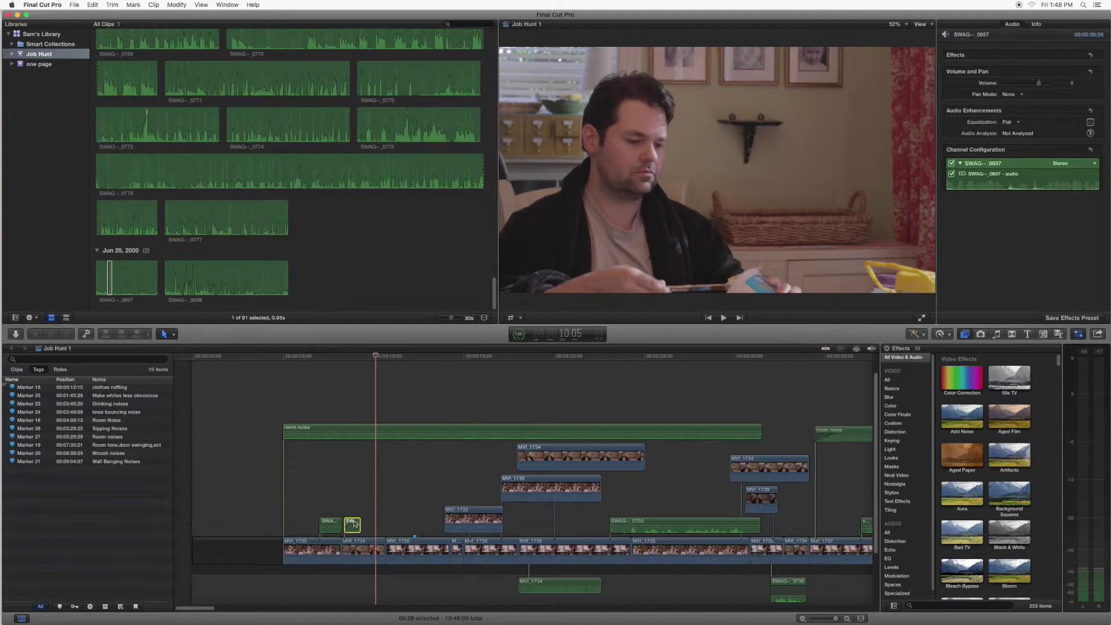
{"action": "left_click", "coordinate": [311, 356]}
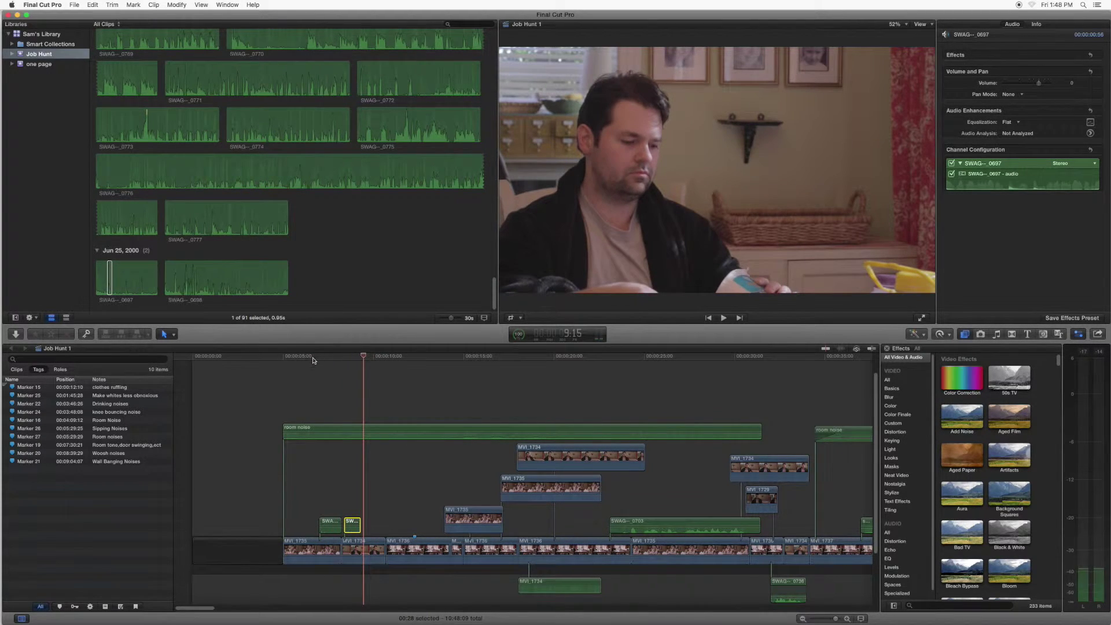
{"action": "key", "text": "space"}
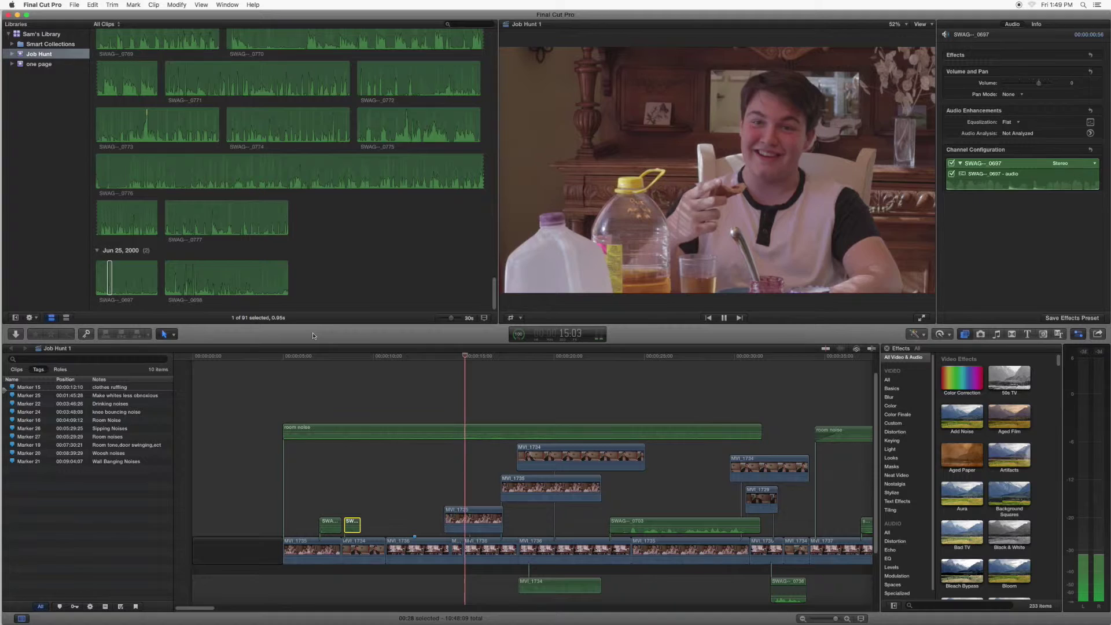
{"action": "key", "text": "space"}
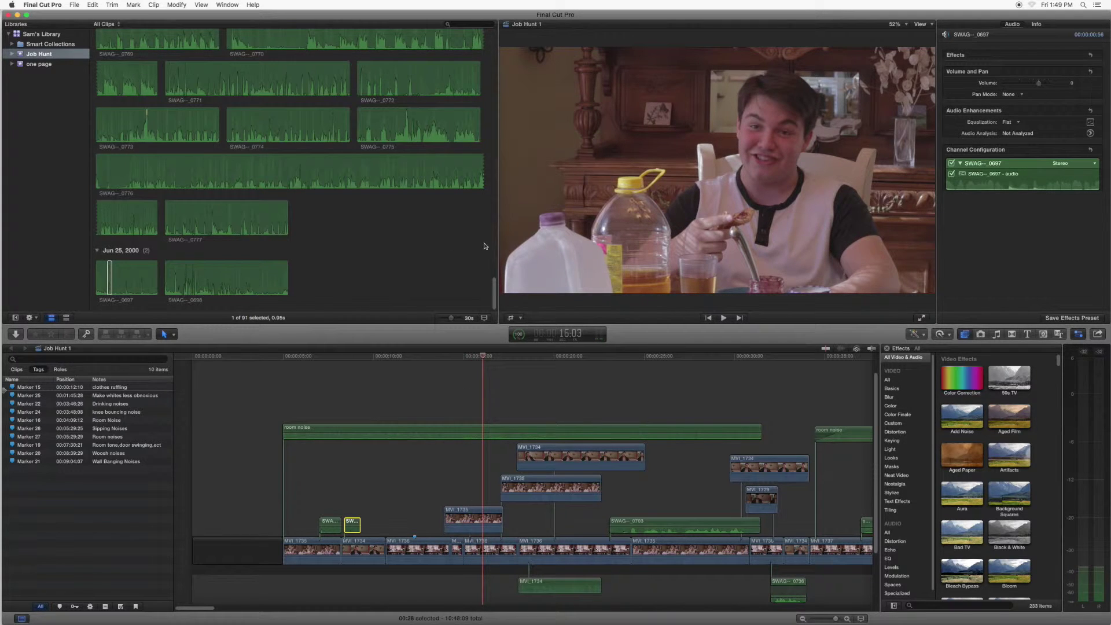
{"action": "scroll", "coordinate": [496, 292], "scroll_direction": "up", "scroll_amount": 2}
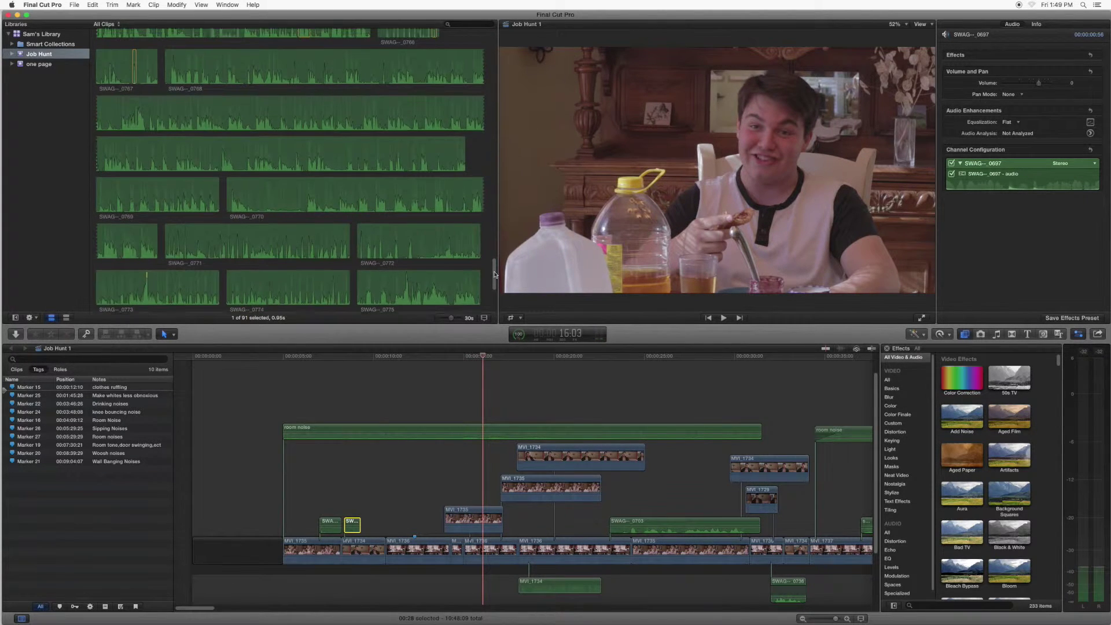
{"action": "scroll", "coordinate": [496, 291], "scroll_direction": "up", "scroll_amount": 2}
{"action": "scroll", "coordinate": [496, 286], "scroll_direction": "up", "scroll_amount": 3}
{"action": "scroll", "coordinate": [497, 287], "scroll_direction": "down", "scroll_amount": 3}
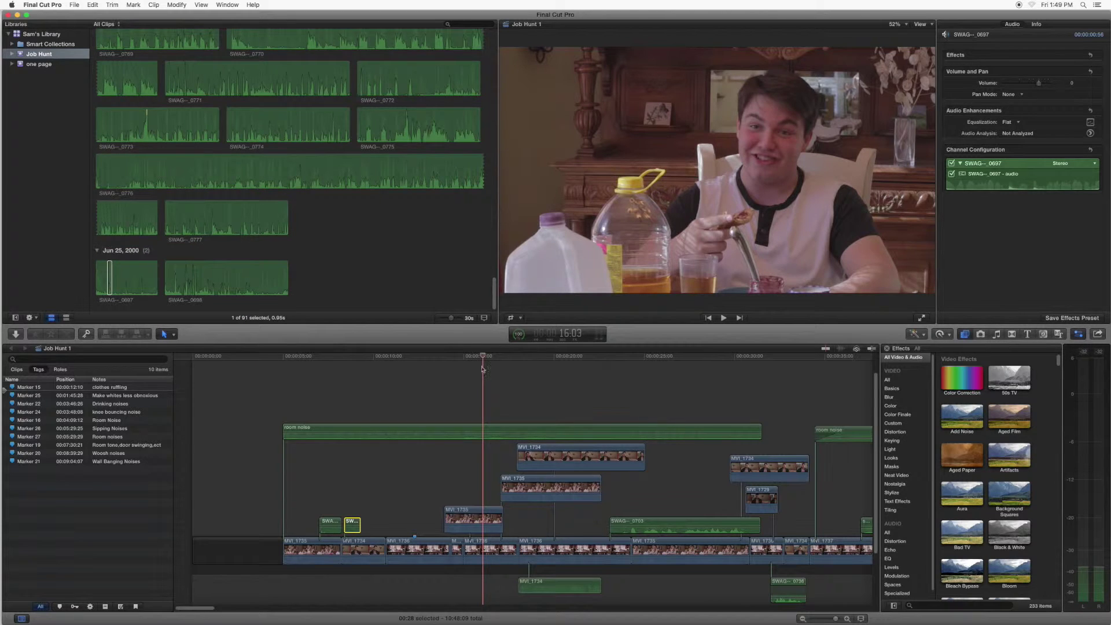
Scrub the playhead back to just before the wide table shot.
{"action": "left_click_drag", "start_coordinate": [482, 355], "coordinate": [453, 352]}
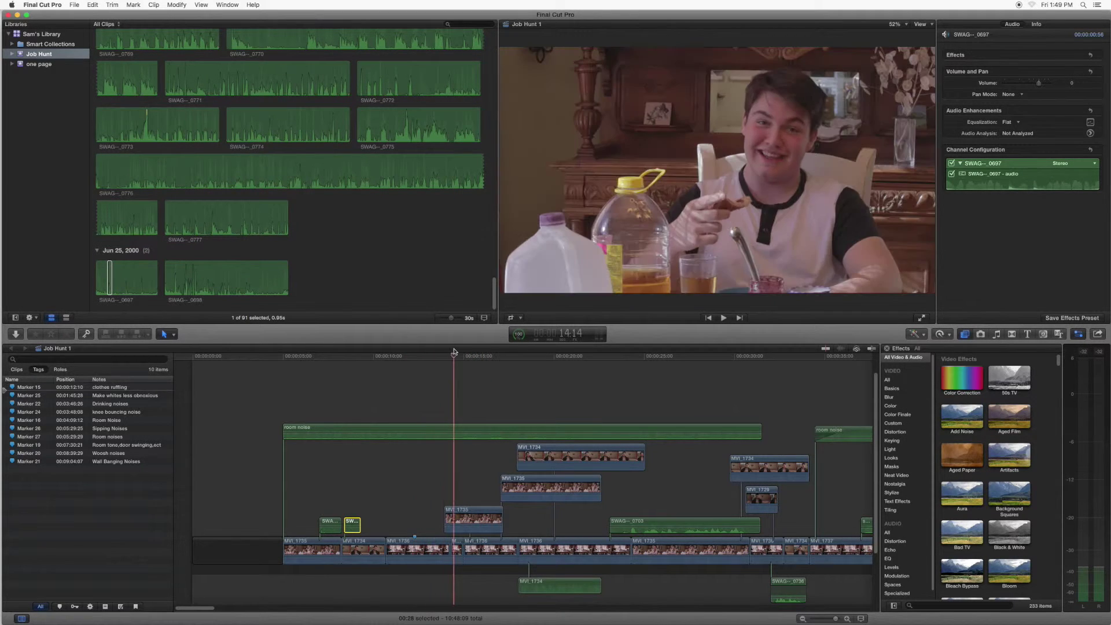
{"action": "left_click", "coordinate": [419, 357]}
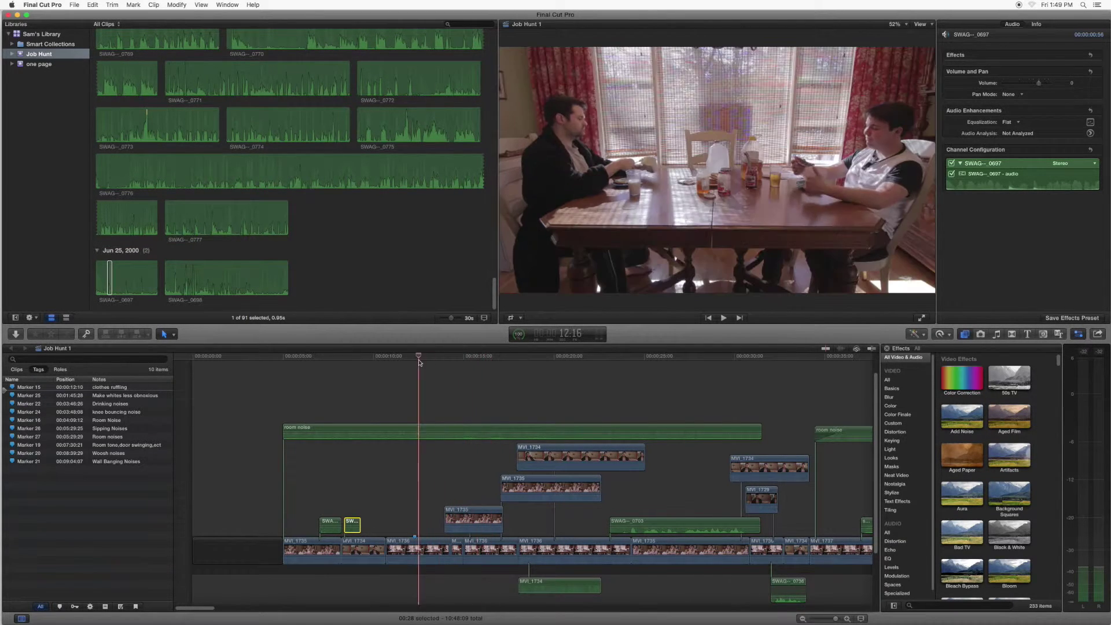
{"action": "left_click_drag", "start_coordinate": [419, 357], "coordinate": [407, 359]}
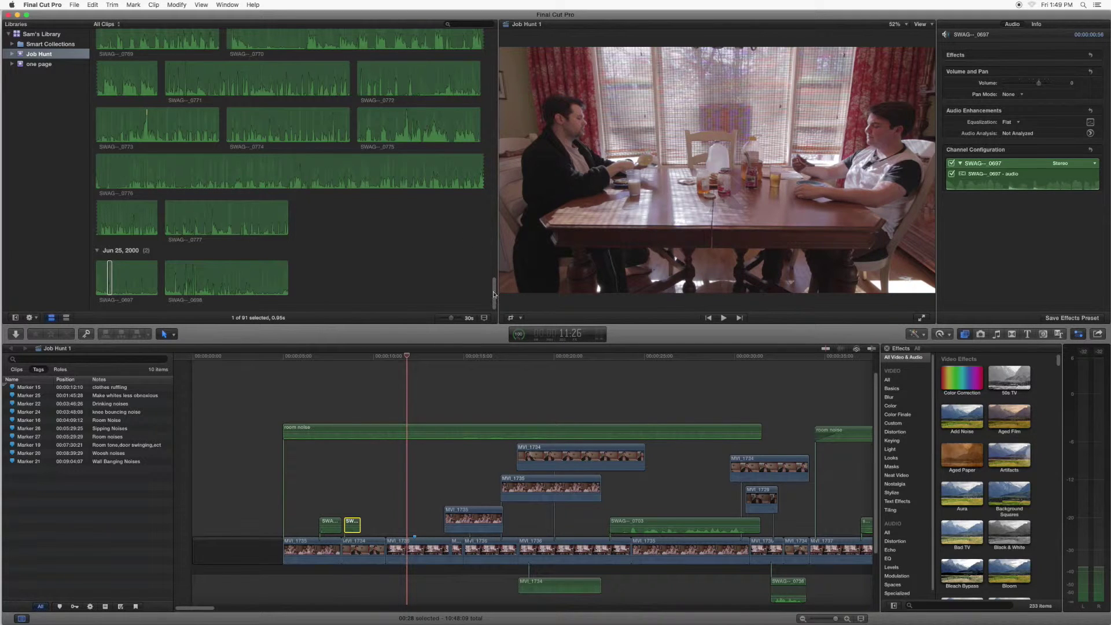
{"action": "left_click_drag", "start_coordinate": [494, 292], "coordinate": [495, 260]}
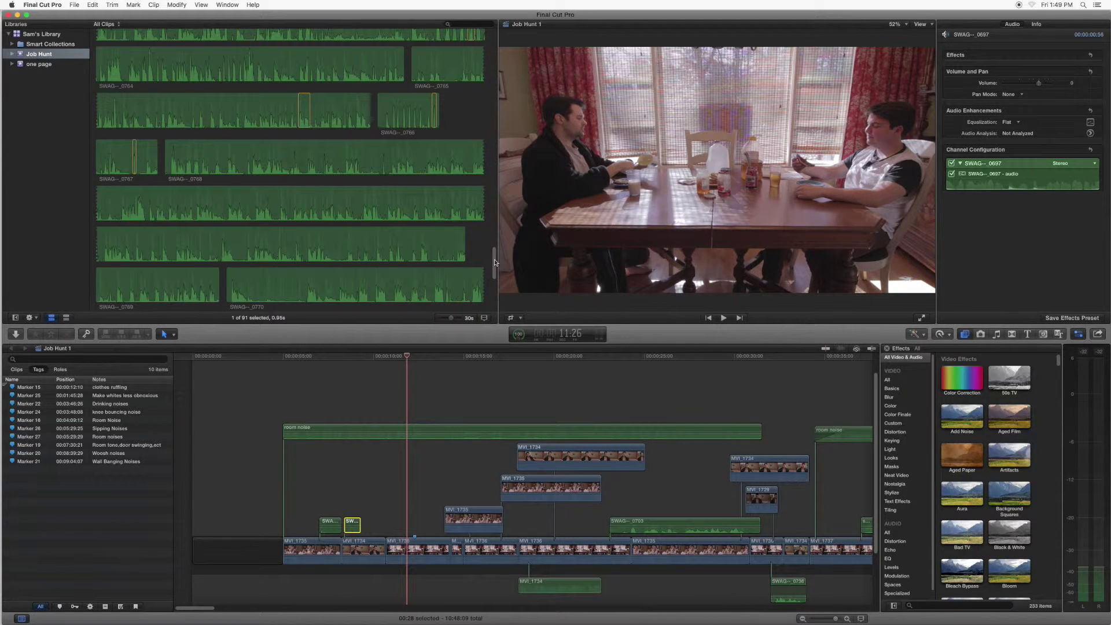
{"action": "left_click_drag", "start_coordinate": [494, 260], "coordinate": [495, 209]}
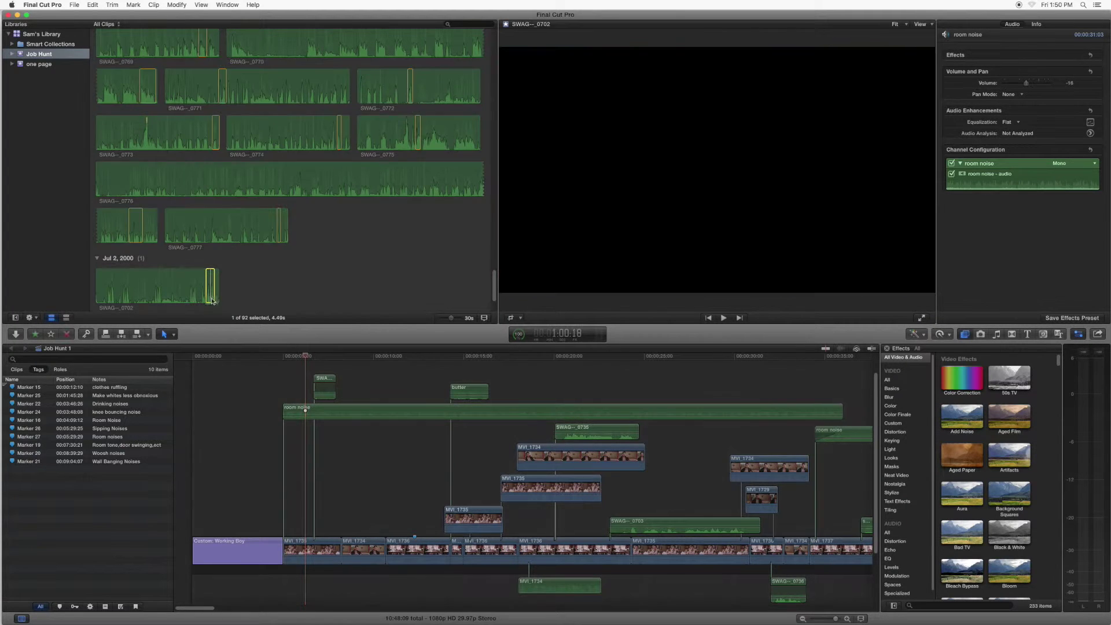
Connect the SWAG-0702 dialogue clip above the close-up shot and find where the line starts.
{"action": "mouse_move", "coordinate": [211, 282]}
{"action": "left_mouse_down"}
{"action": "mouse_move", "coordinate": [433, 505]}
{"action": "mouse_move", "coordinate": [444, 491]}
{"action": "left_mouse_up"}
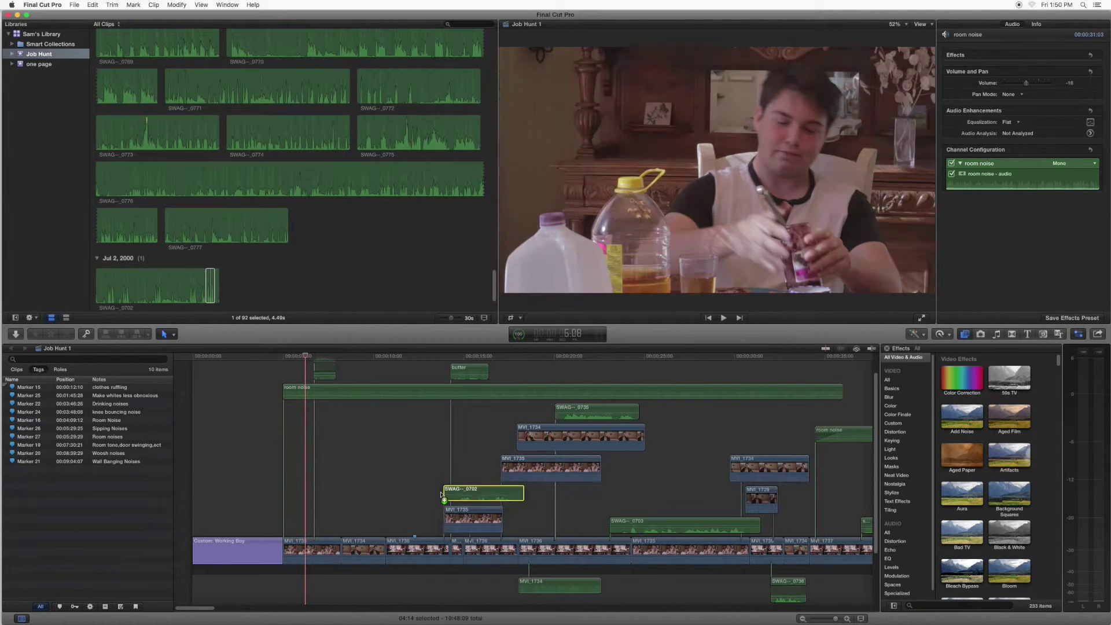
{"action": "left_click", "coordinate": [449, 357]}
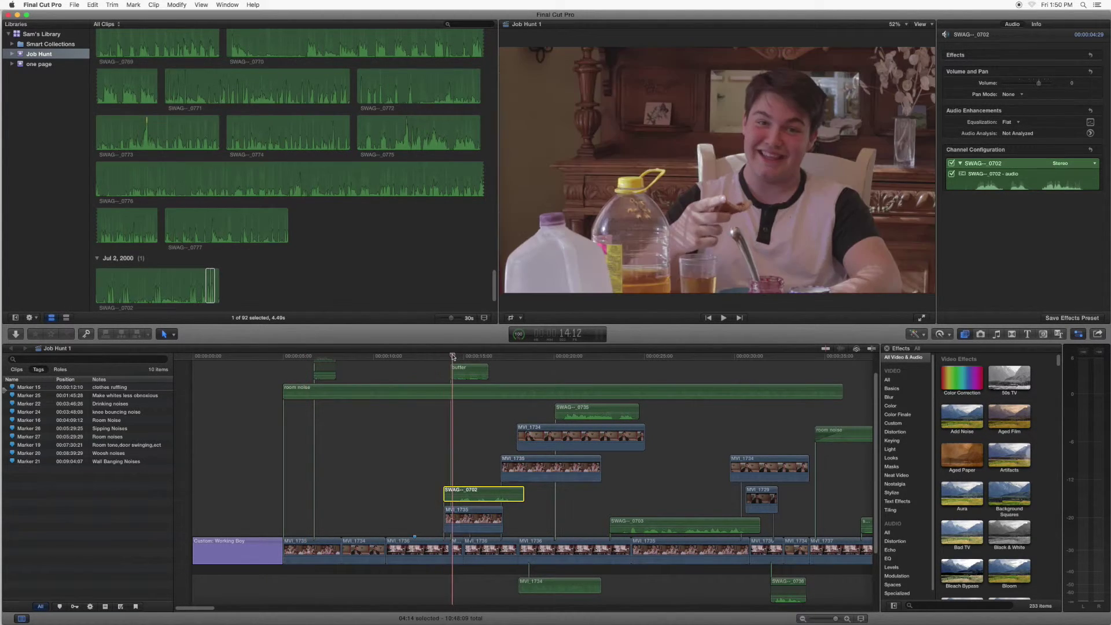
{"action": "left_click", "coordinate": [464, 355]}
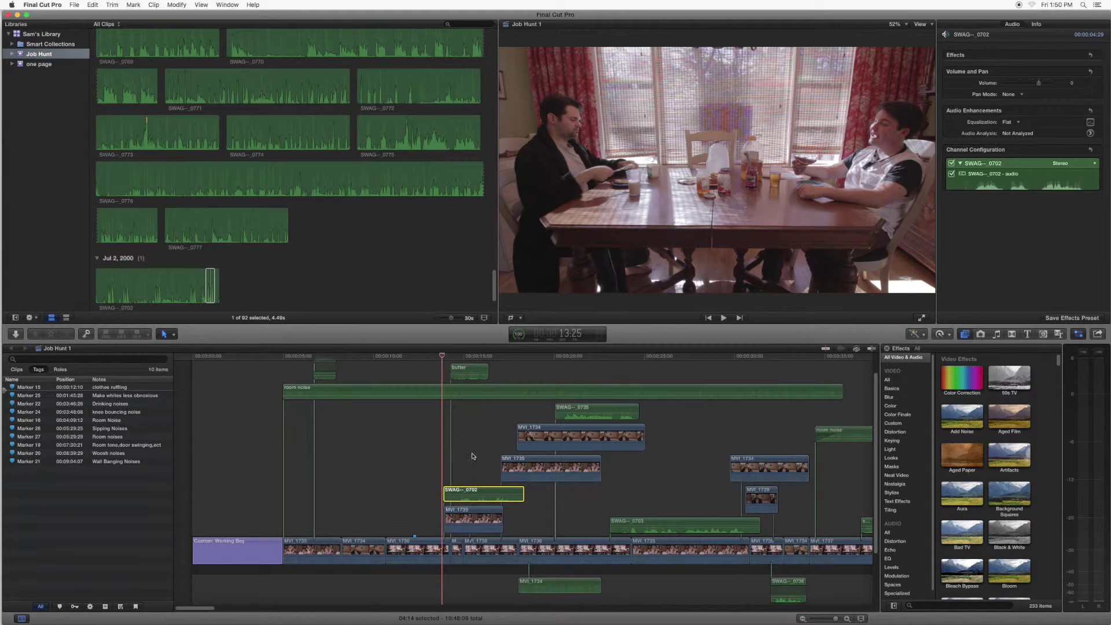
Slide the dialogue clip earlier to match the lips and play to verify sync.
{"action": "left_click_drag", "start_coordinate": [454, 491], "coordinate": [427, 492]}
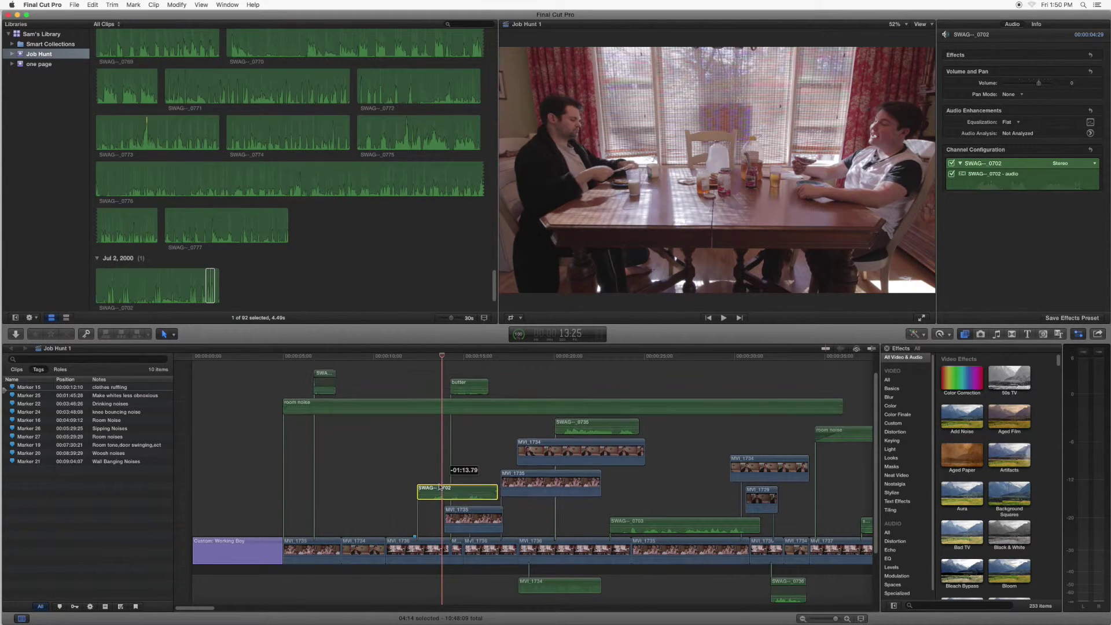
{"action": "left_click_drag", "start_coordinate": [431, 357], "coordinate": [424, 358]}
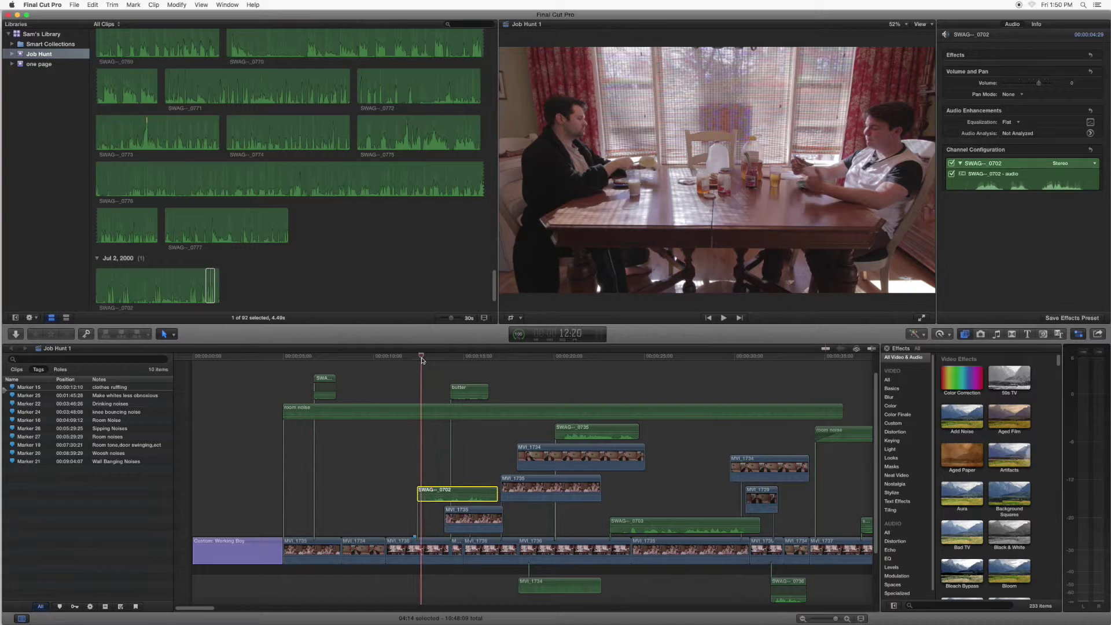
{"action": "key", "text": "space"}
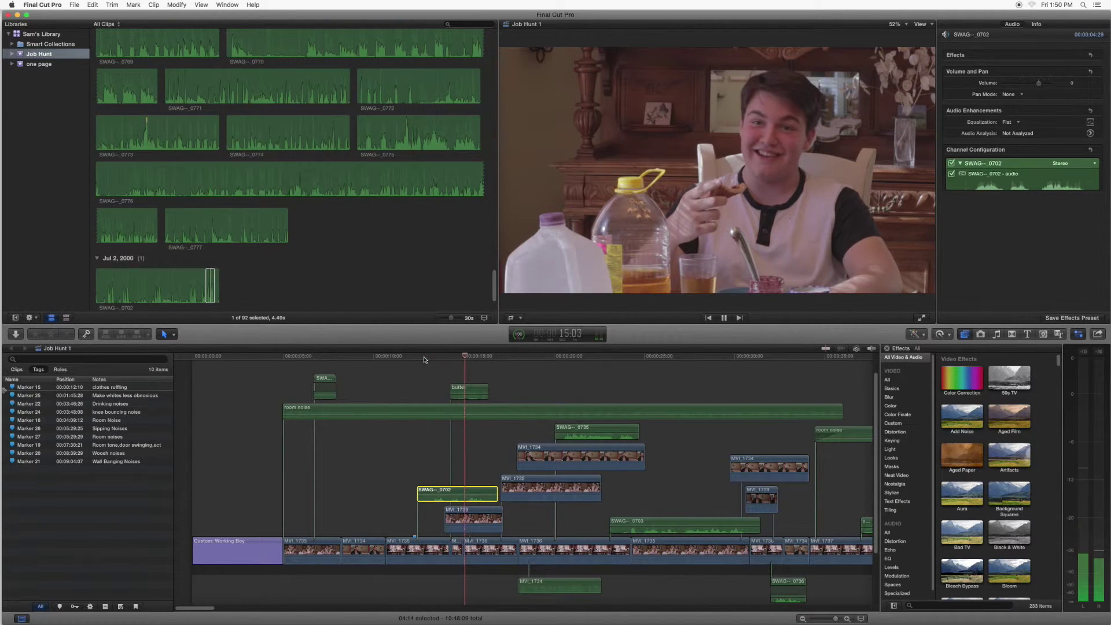
{"action": "key", "text": "space"}
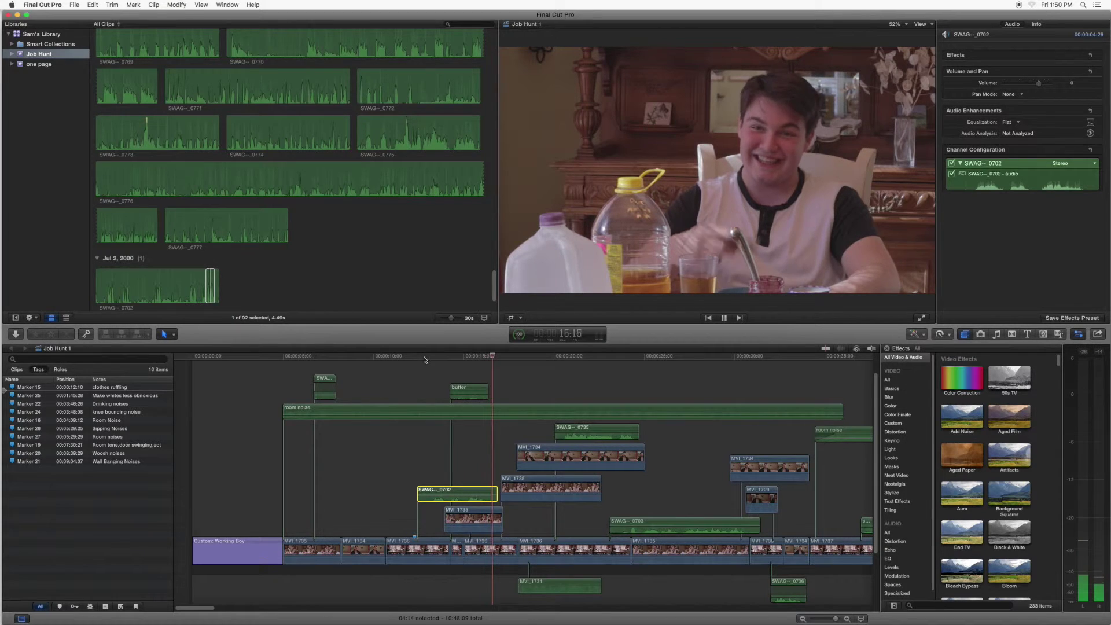
{"action": "key", "text": "space"}
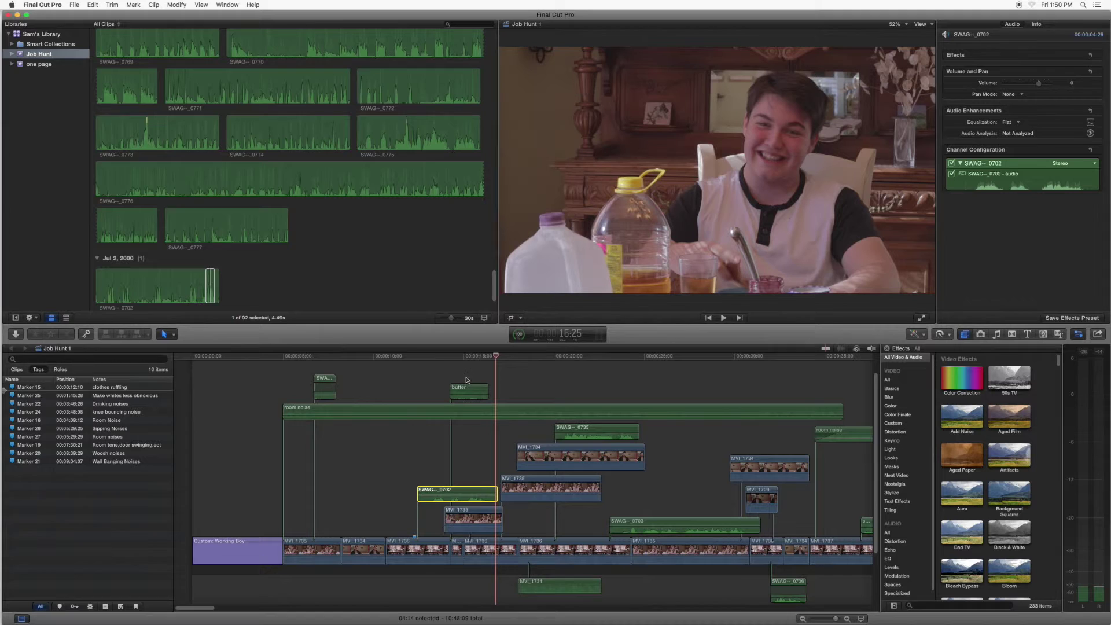
{"action": "left_click", "coordinate": [417, 358]}
{"action": "key", "text": "space"}
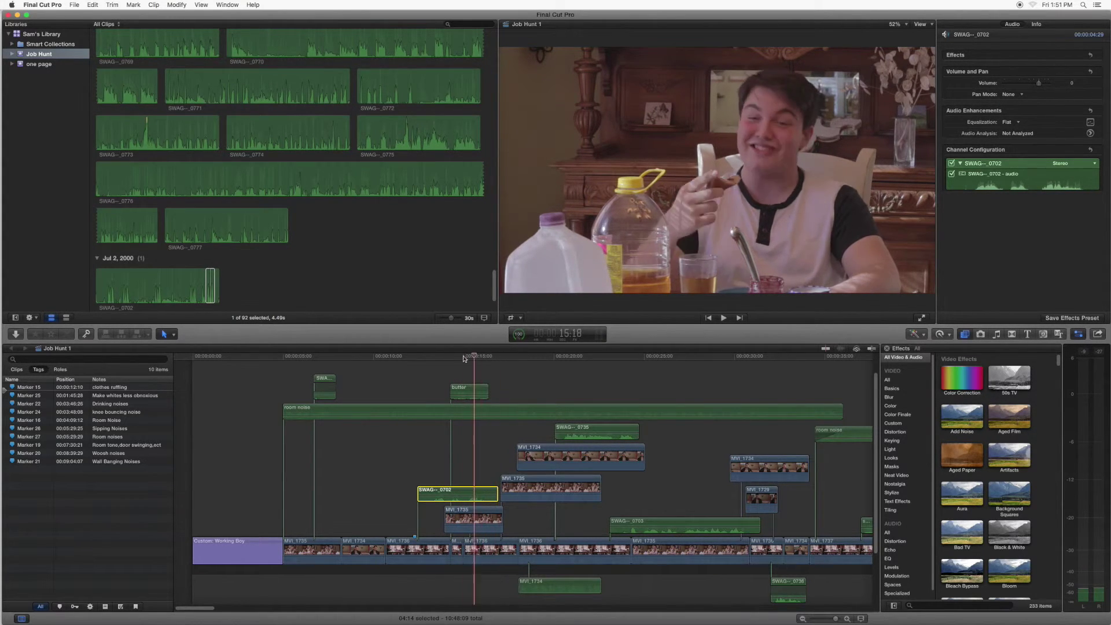
{"action": "left_click", "coordinate": [449, 358]}
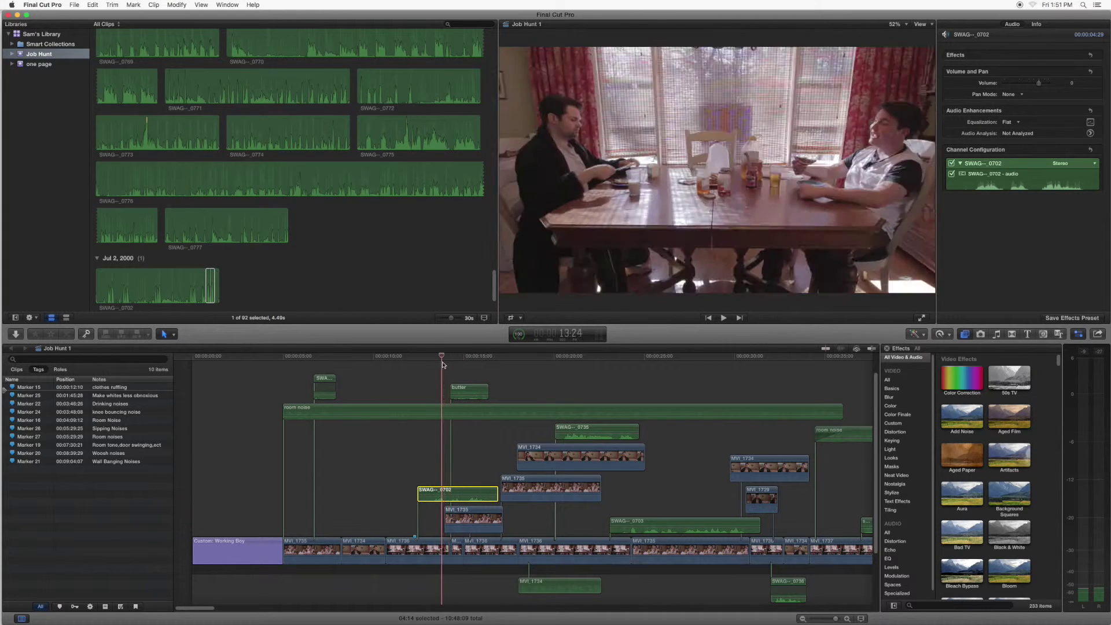
{"action": "key", "text": "space"}
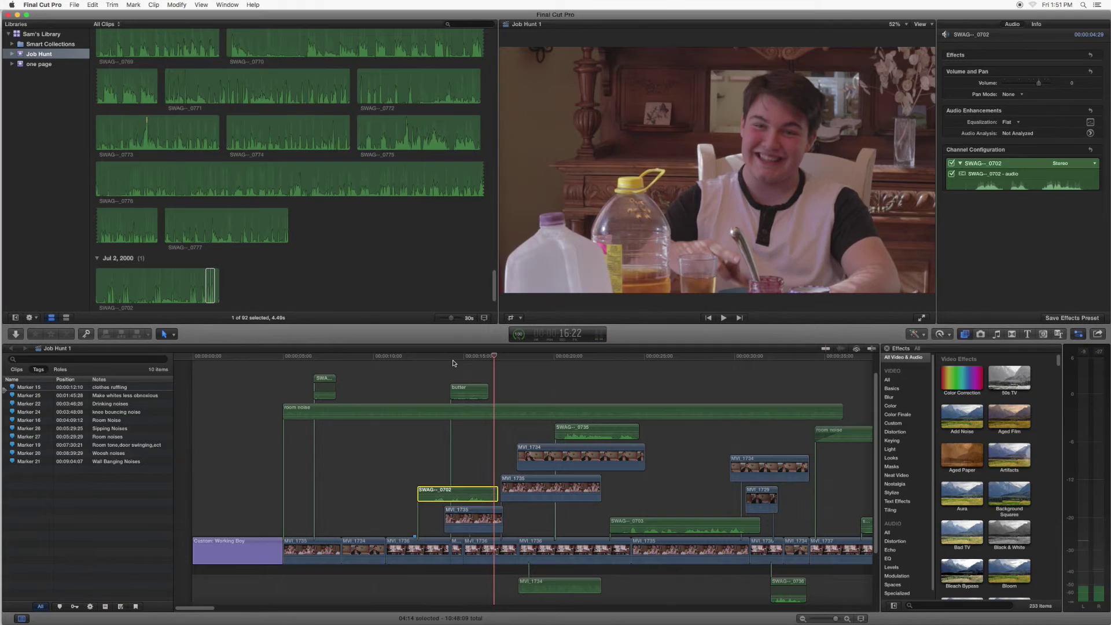
{"action": "left_click_drag", "start_coordinate": [445, 358], "coordinate": [531, 355]}
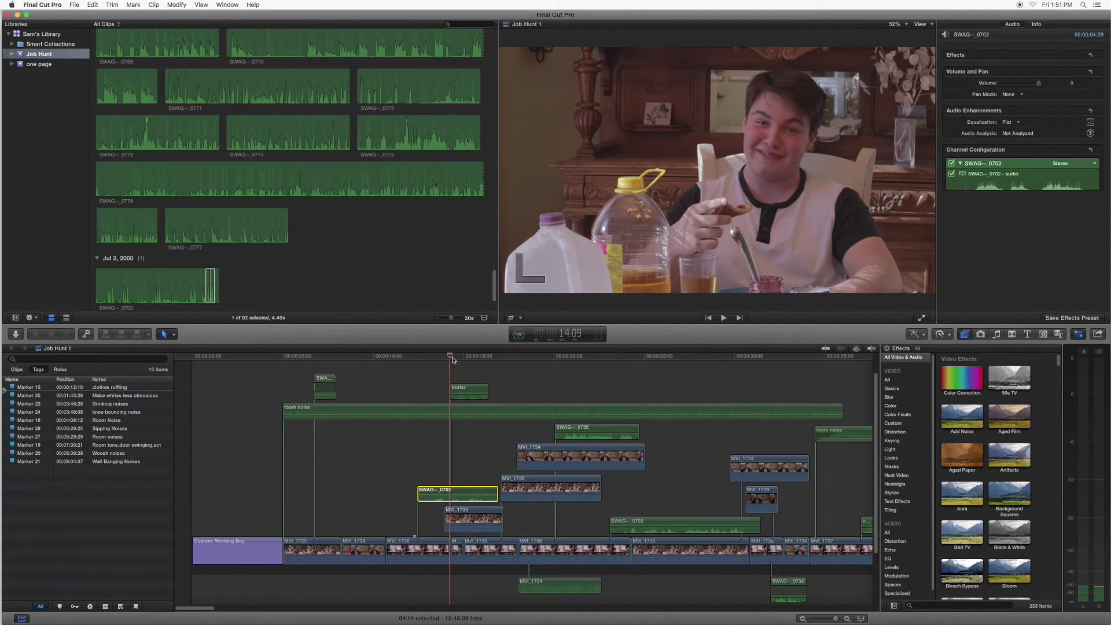
{"action": "key", "text": "space"}
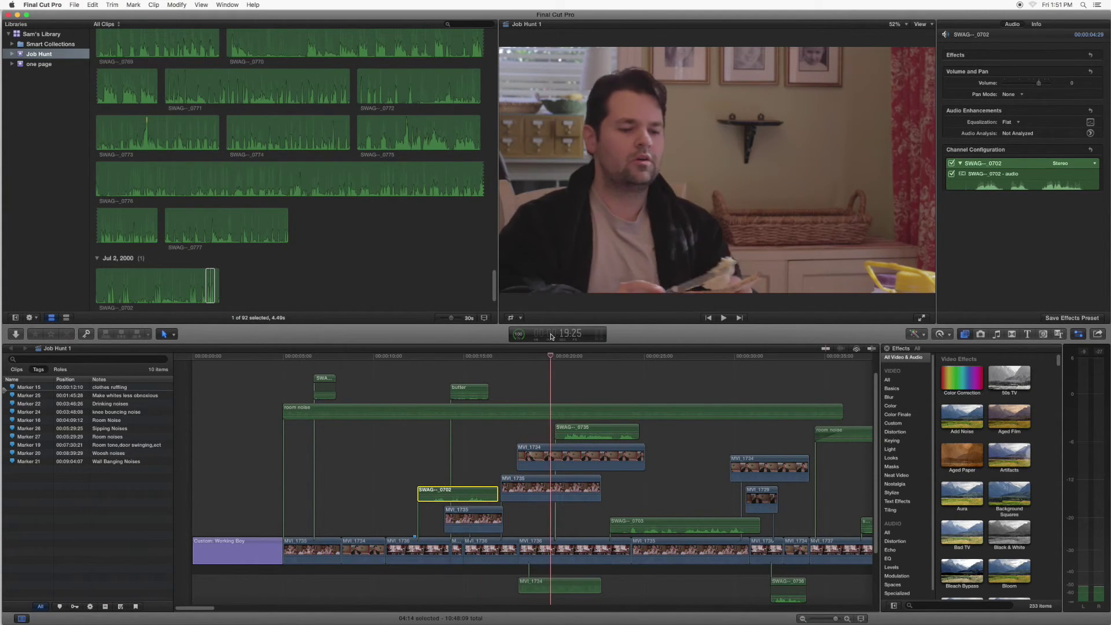
{"action": "key", "text": "Up"}
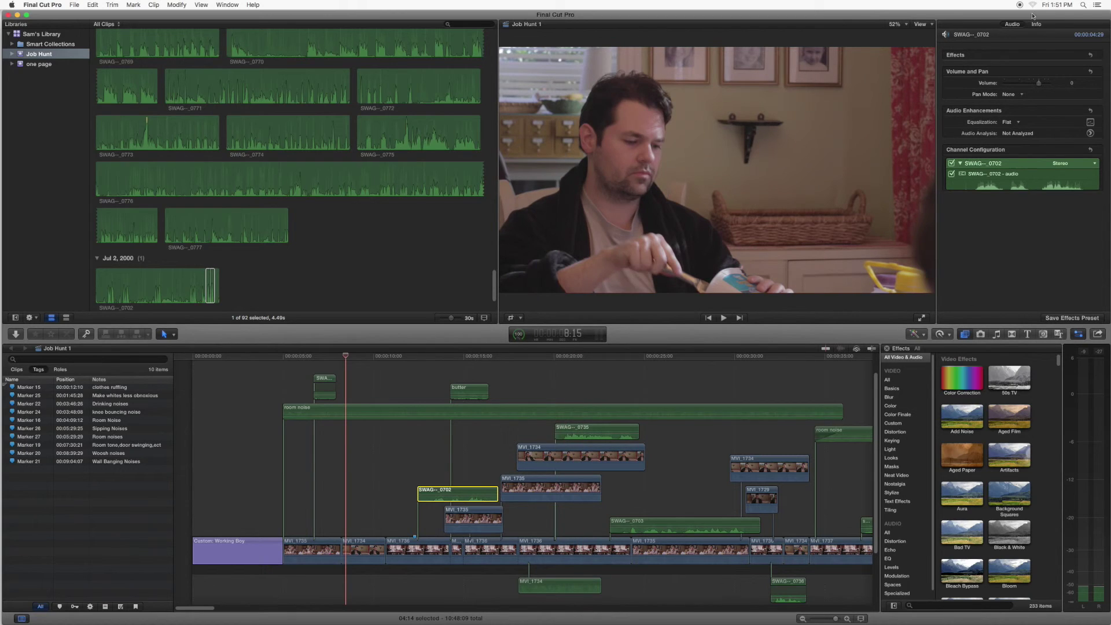